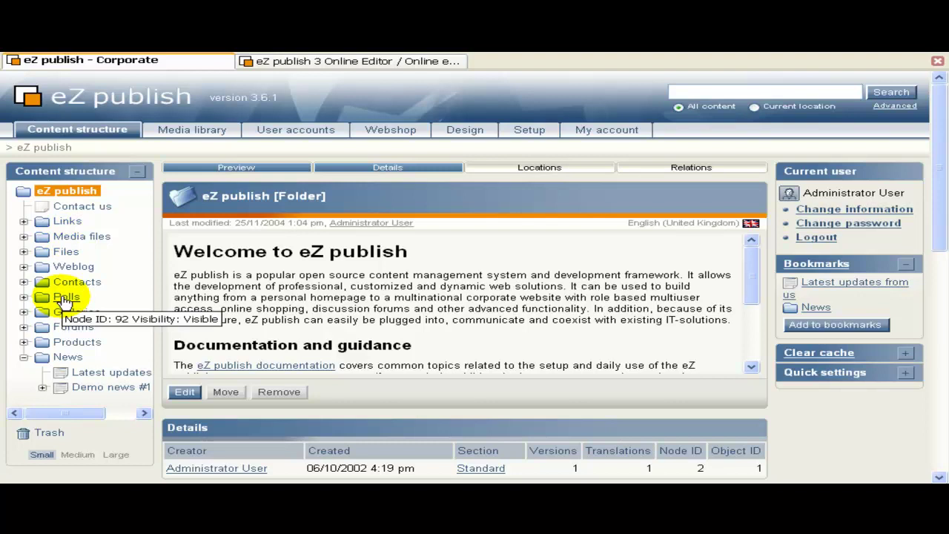
- Look at the actions available for the Contact us item and expand the Links folder in the content tree
click(42, 212)
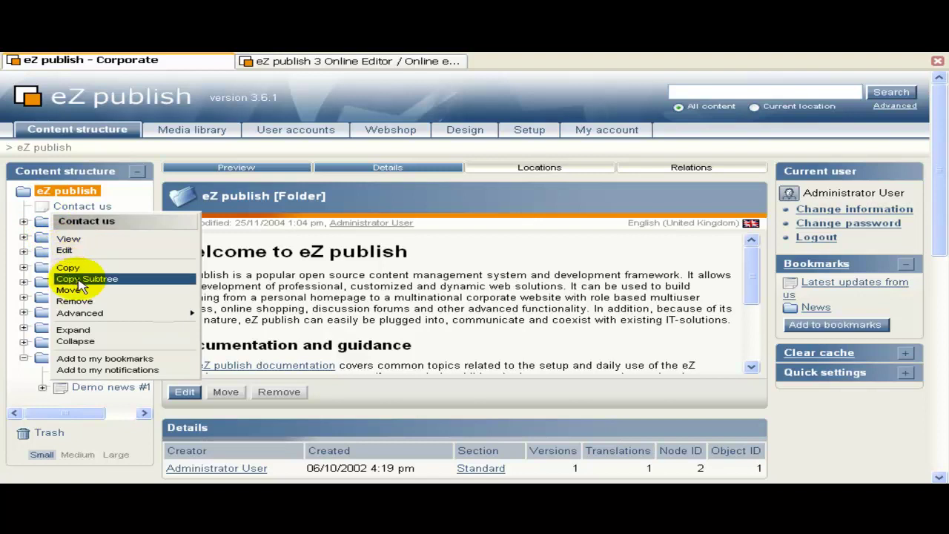
mouse_move(82, 314)
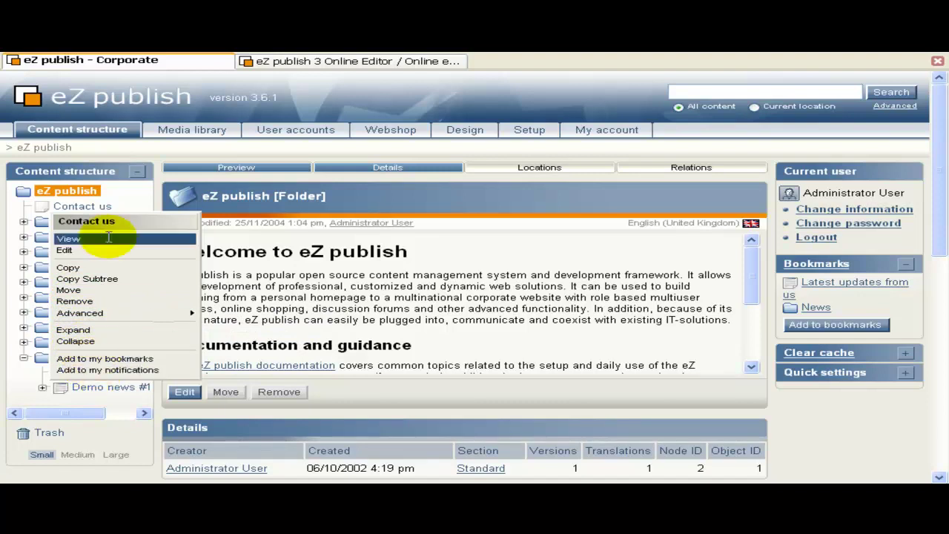
click(61, 197)
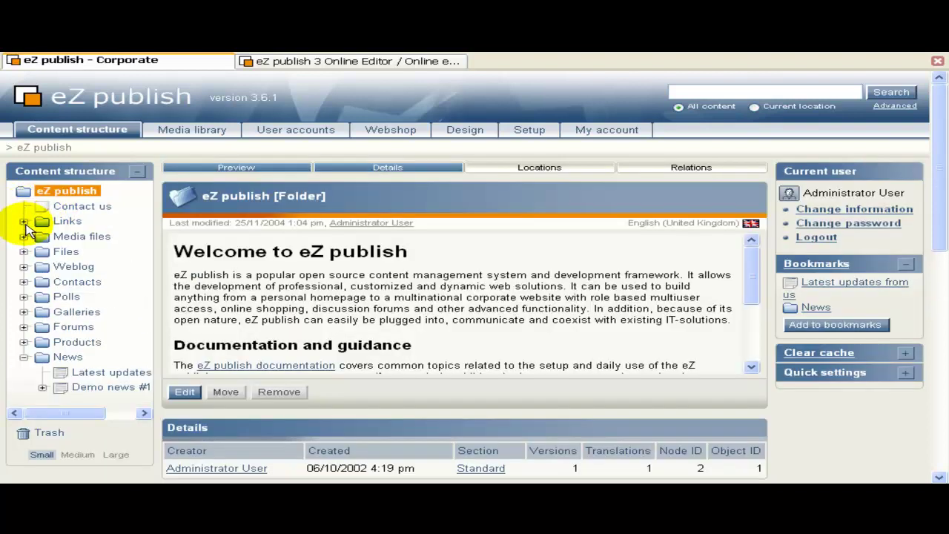
click(23, 222)
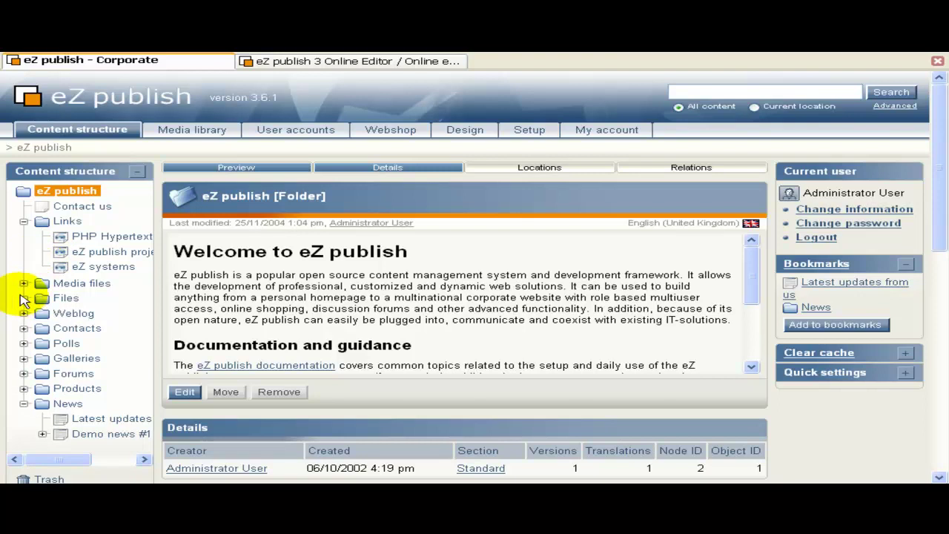
click(46, 207)
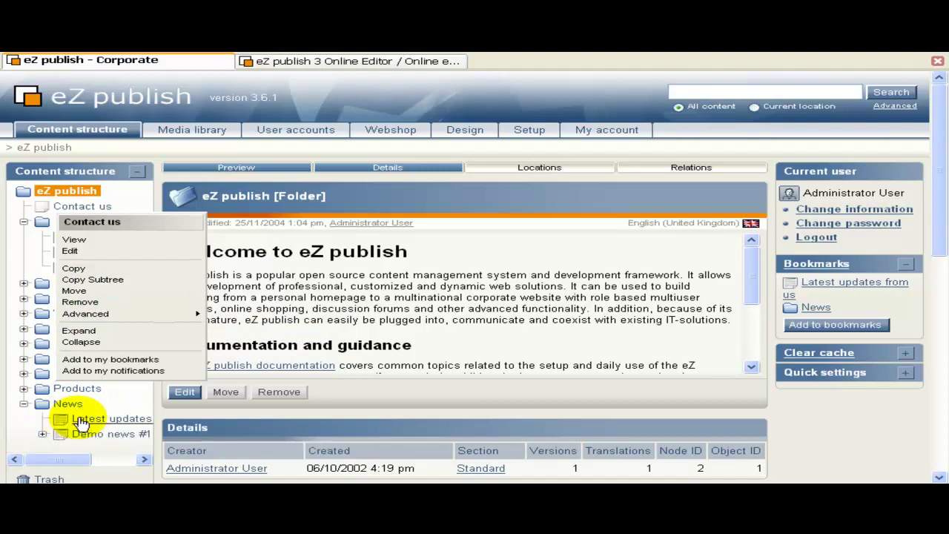
- Edit the "Latest updates from us" article in News, changing its title to "Latest updates from us today", and publish it
click(63, 422)
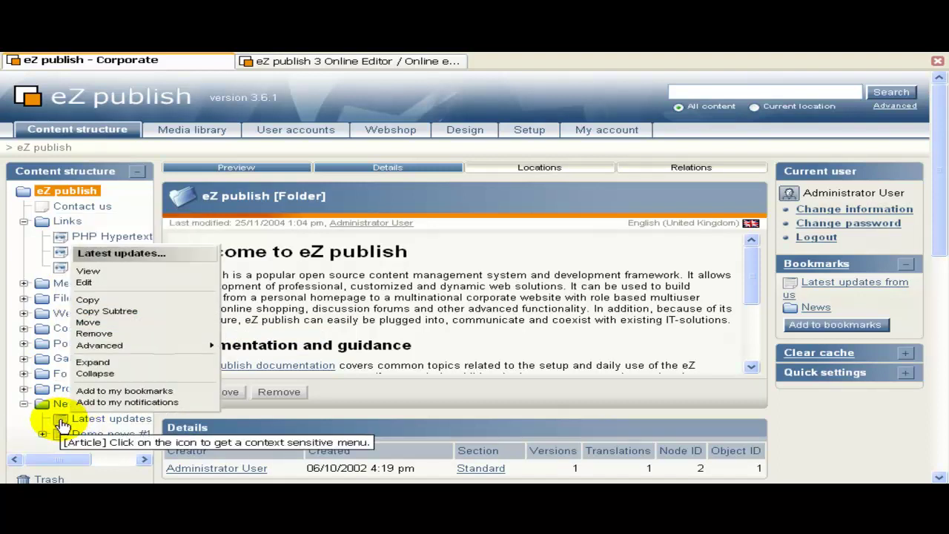
click(89, 283)
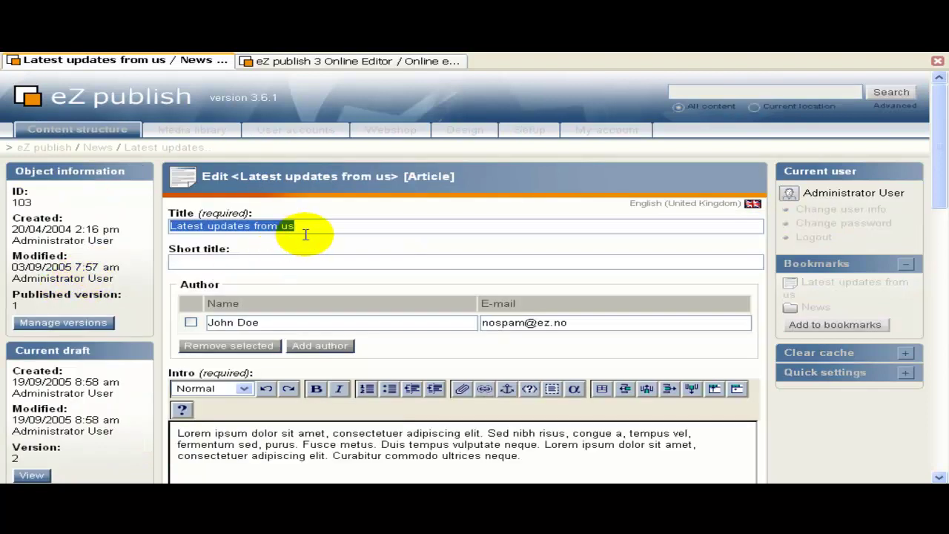
click(307, 227)
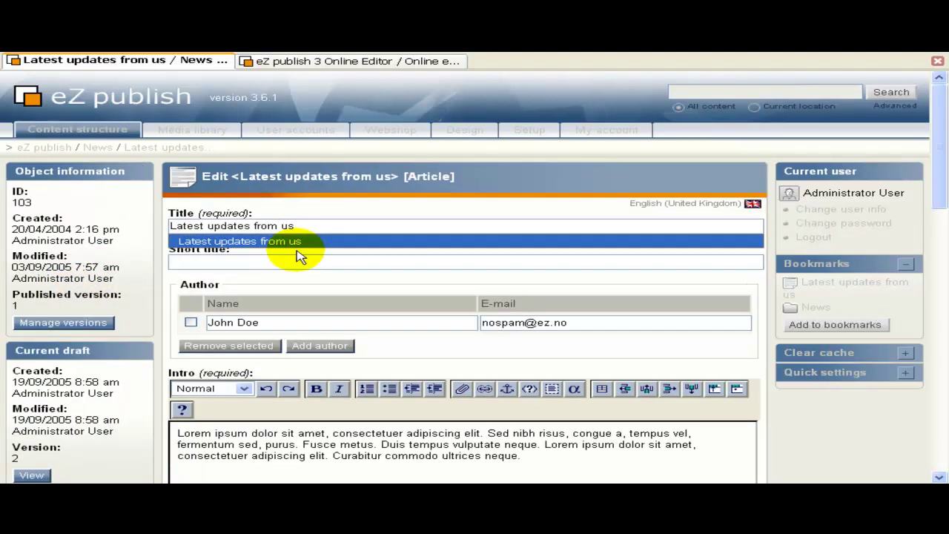
text(today)
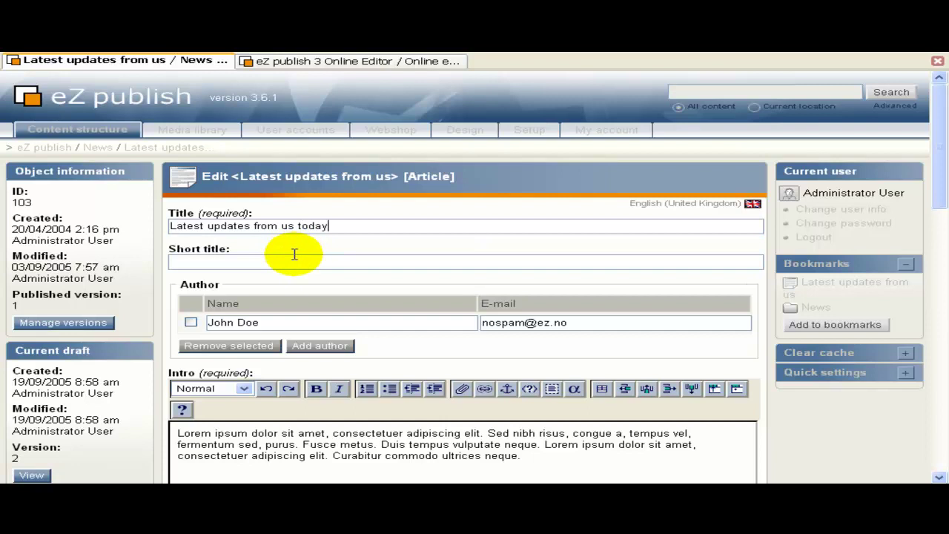
scroll(318, 306, down, 3)
scroll(319, 305, down, 9)
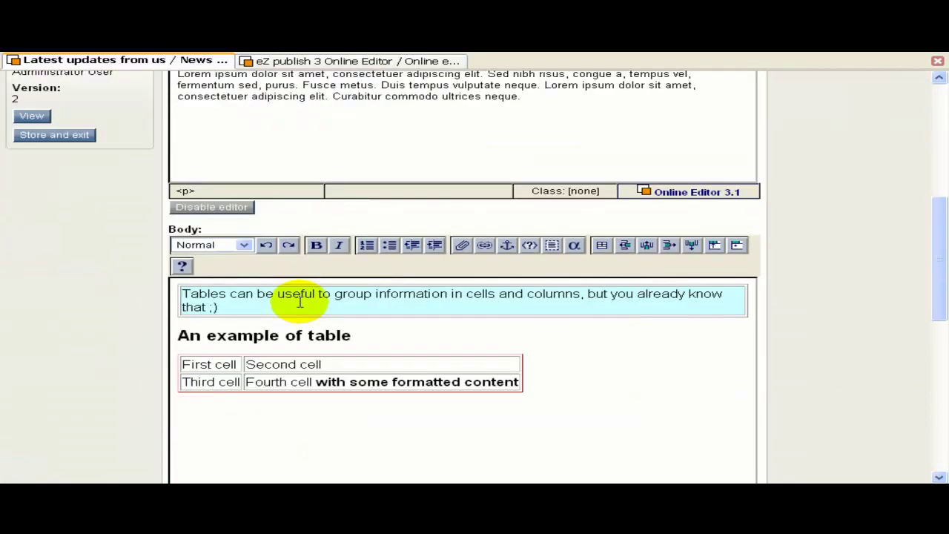
click(232, 391)
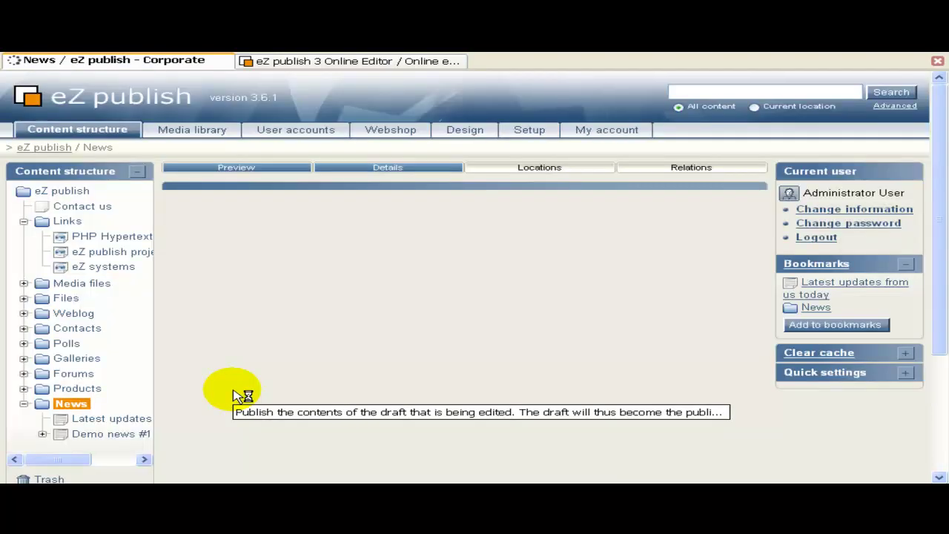
- View the published article in the News folder and highlight the word "today" in its heading
click(62, 420)
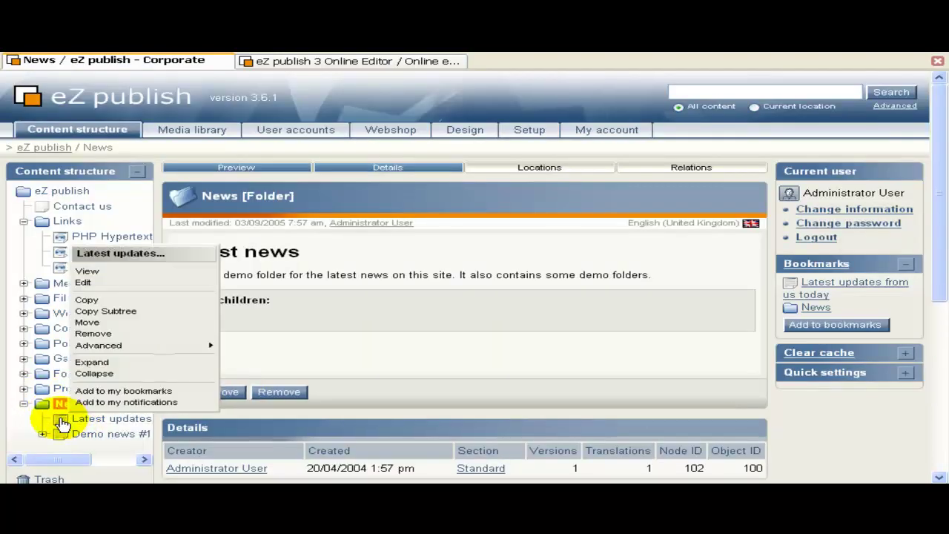
click(106, 273)
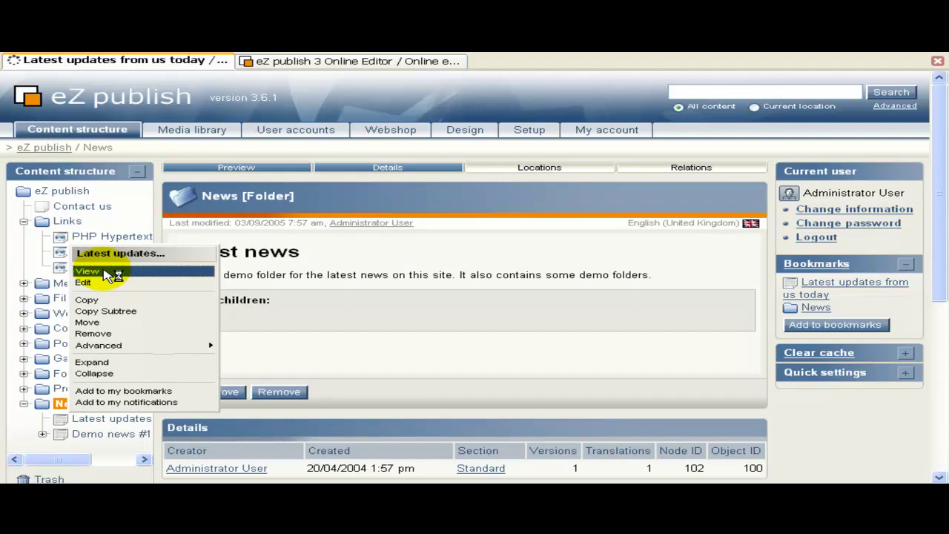
drag(478, 255, 410, 251)
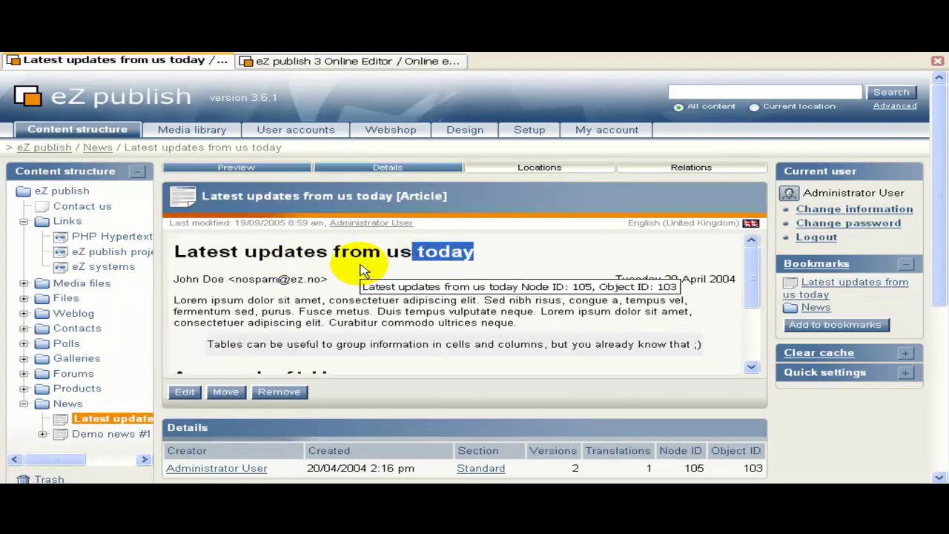
- Copy the "Latest updates from us today" article from News into the Links folder
click(59, 426)
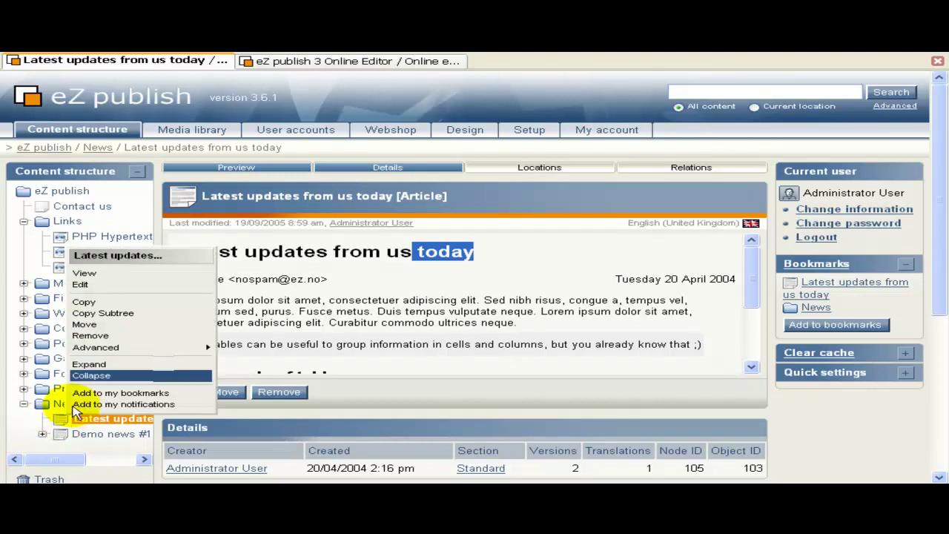
click(94, 304)
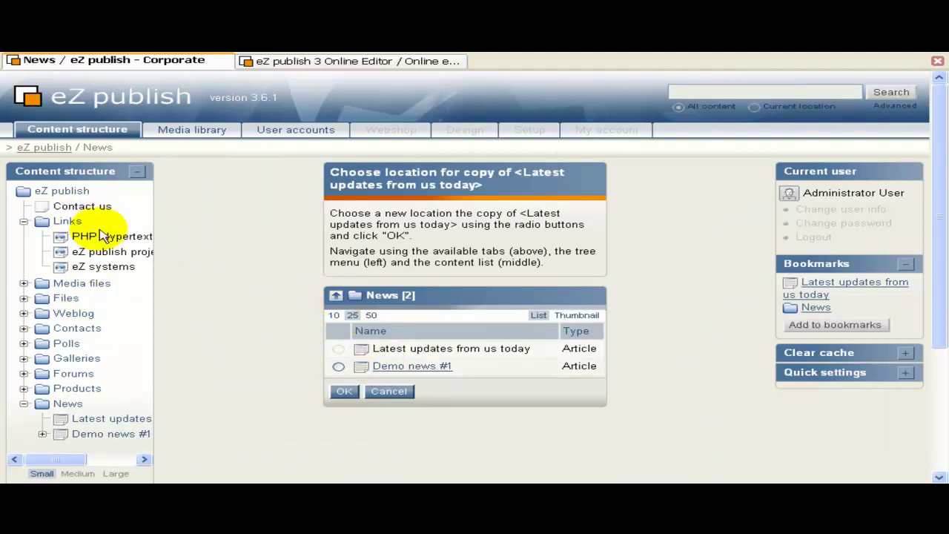
click(334, 298)
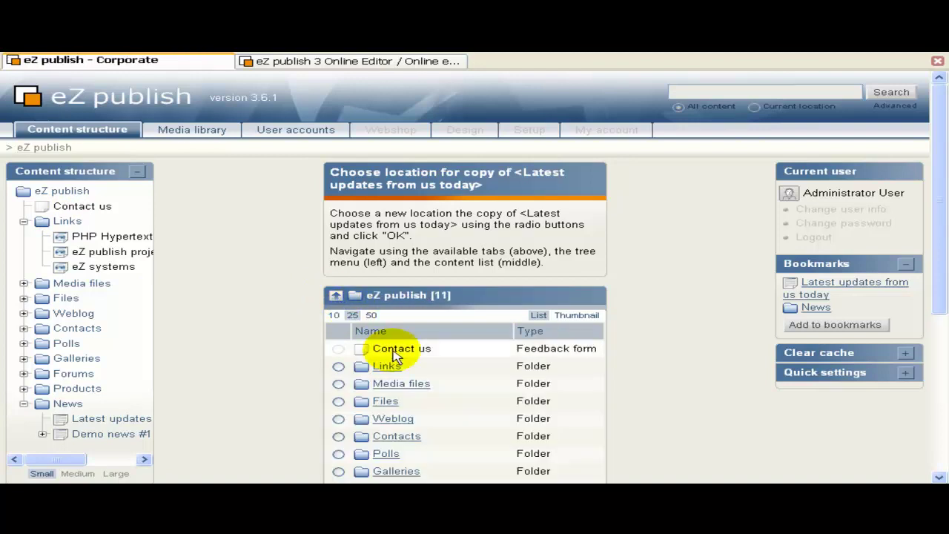
click(338, 366)
scroll(274, 370, down, 5)
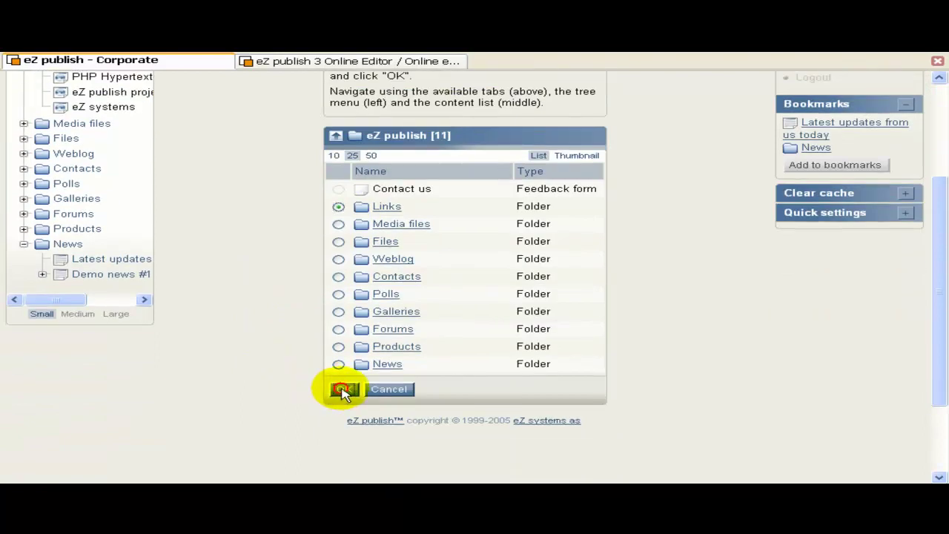
click(341, 390)
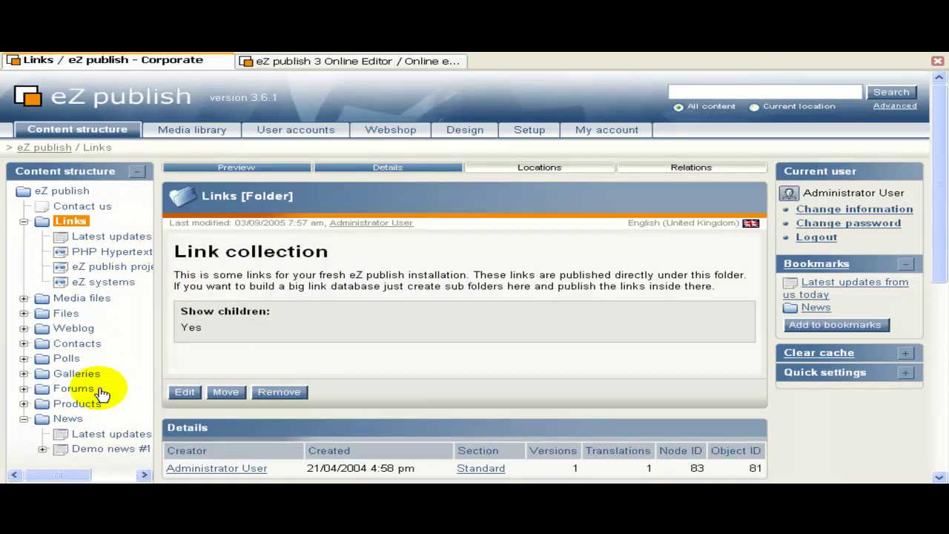
- View the copied article under Links, look at its available actions and return to the Links folder
click(87, 241)
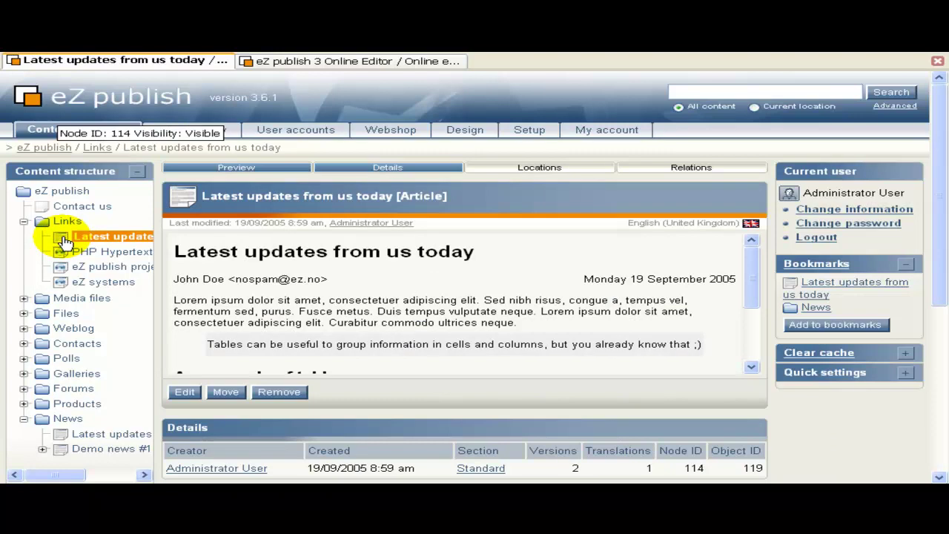
click(65, 243)
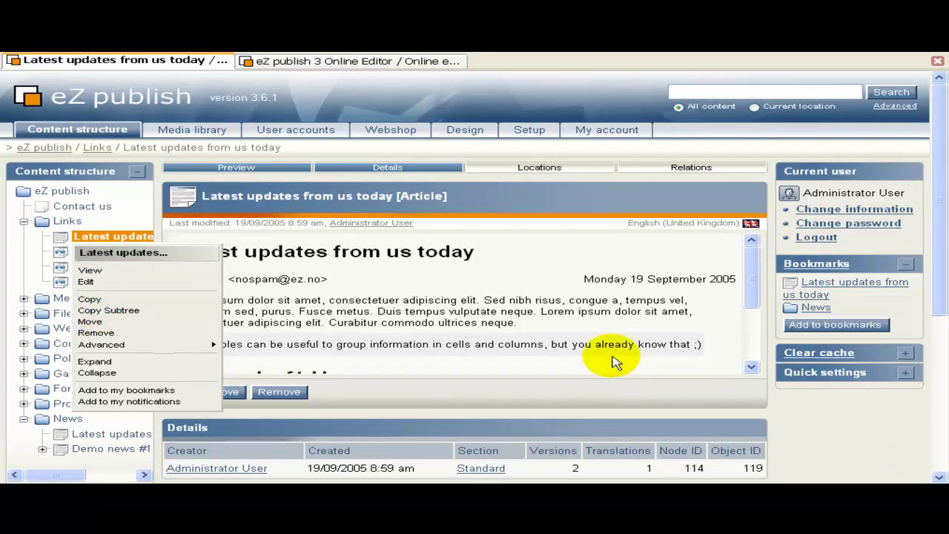
click(67, 221)
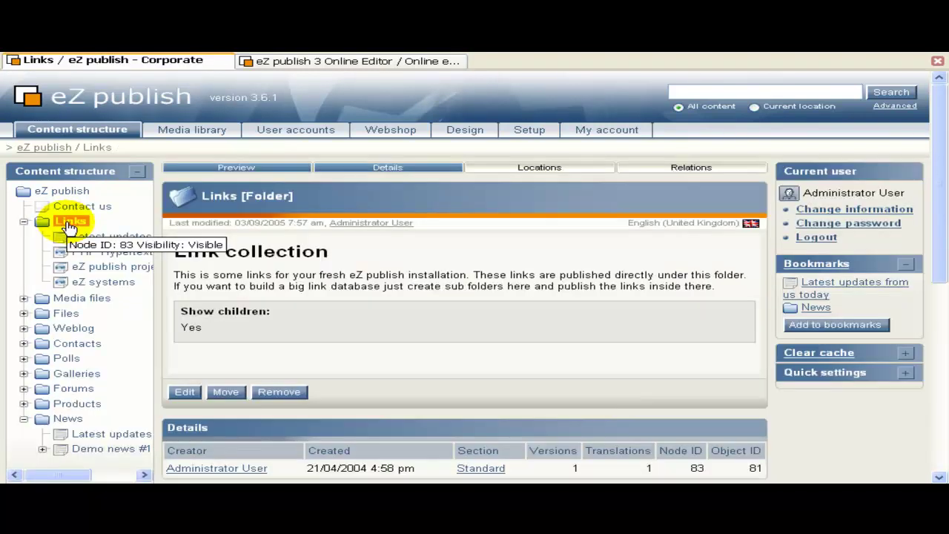
- Copy the top-level Links folder with its entire subtree into the News folder and expand the copy there
click(43, 224)
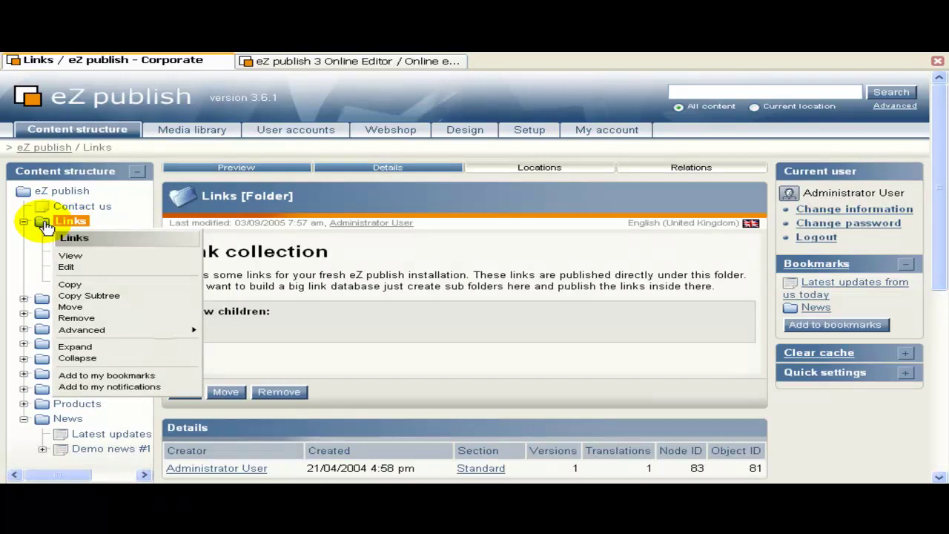
click(84, 298)
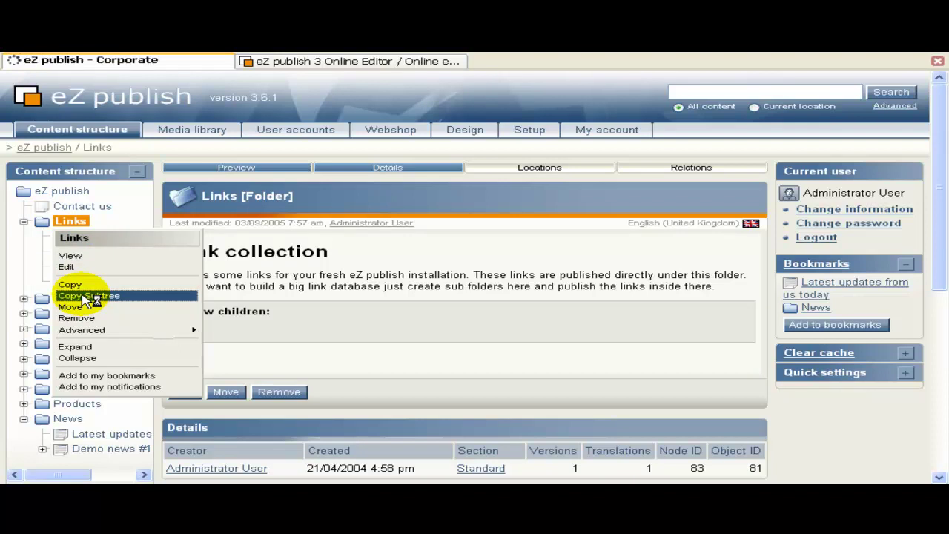
scroll(334, 301, down, 3)
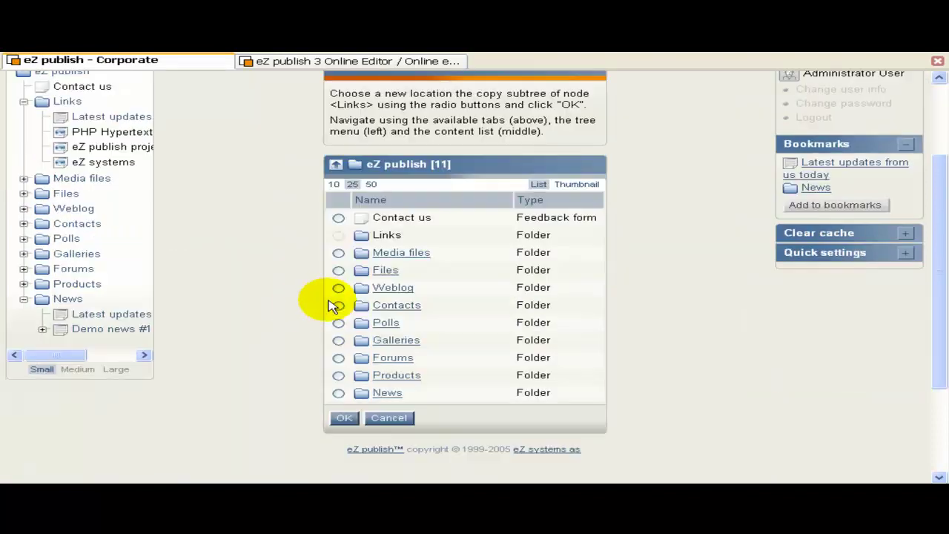
click(338, 394)
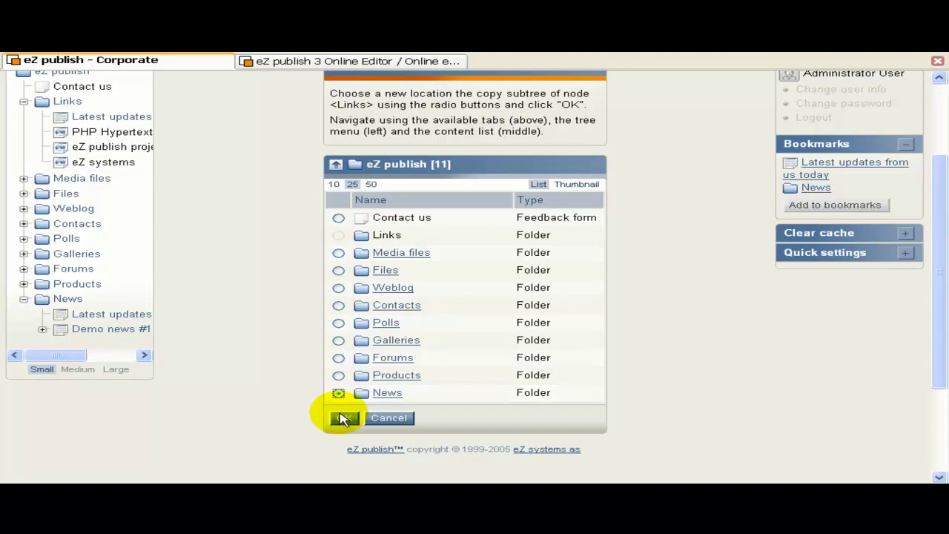
click(345, 418)
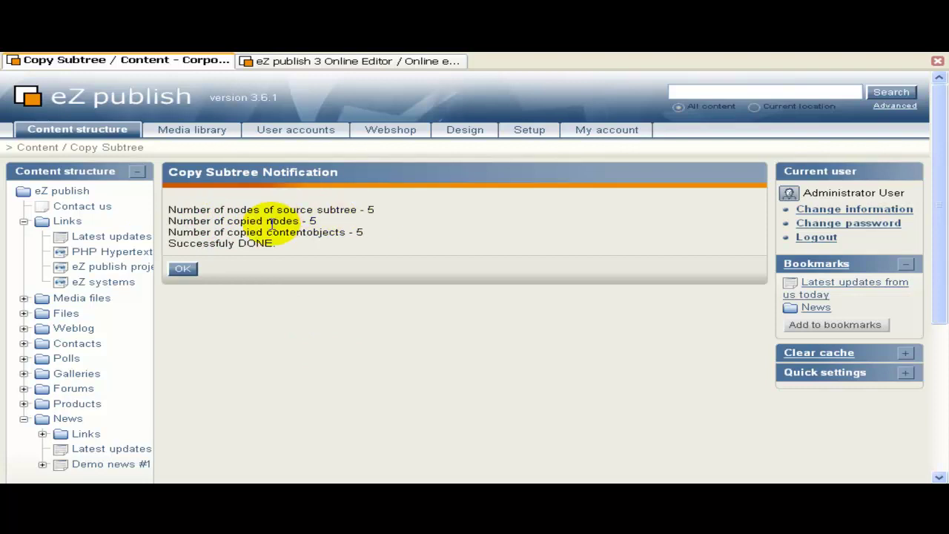
click(185, 271)
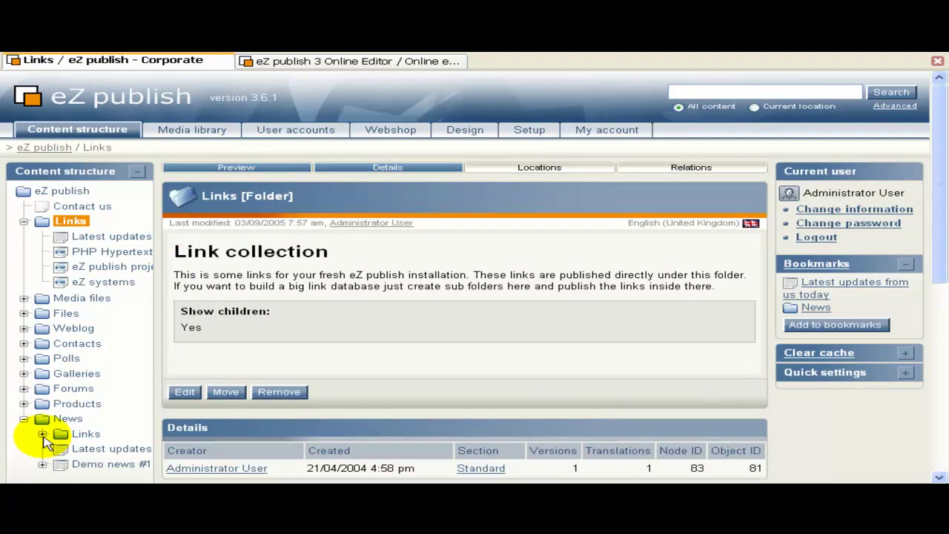
click(43, 434)
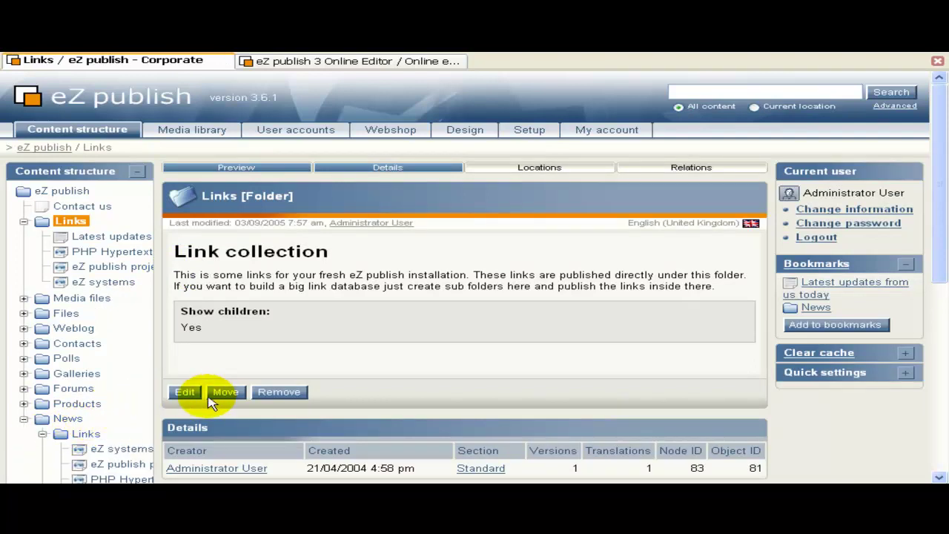
scroll(207, 413, down, 2)
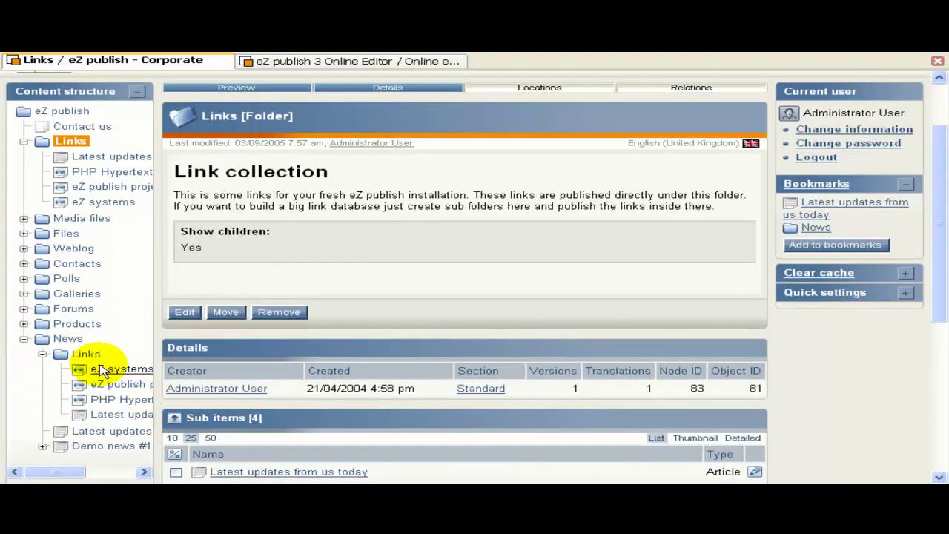
- Remove the Links folder inside News along with its sub items, with Move to trash turned off
click(62, 356)
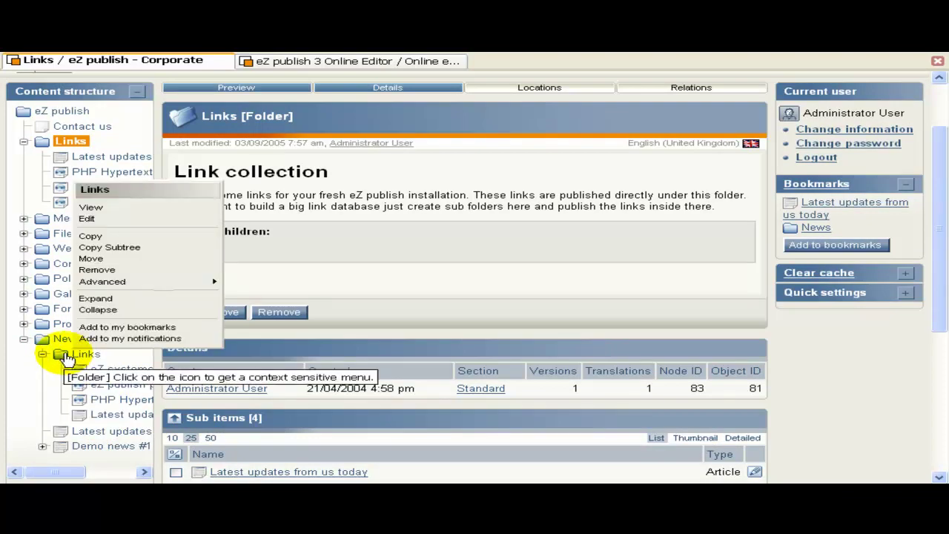
click(96, 270)
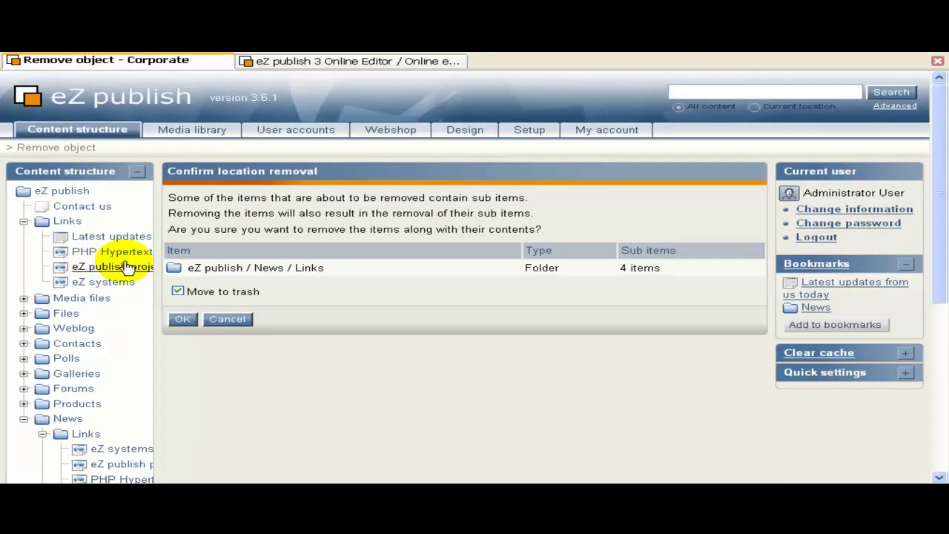
click(177, 291)
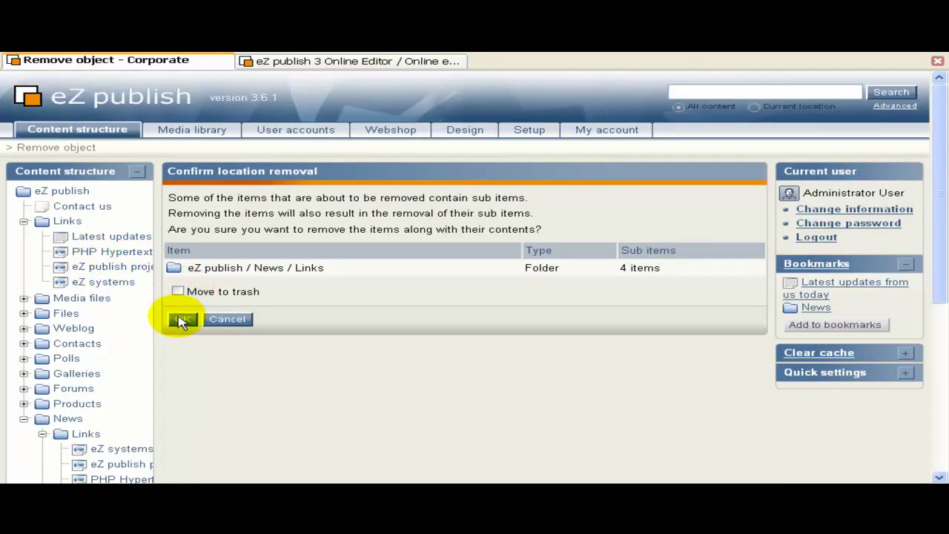
click(182, 321)
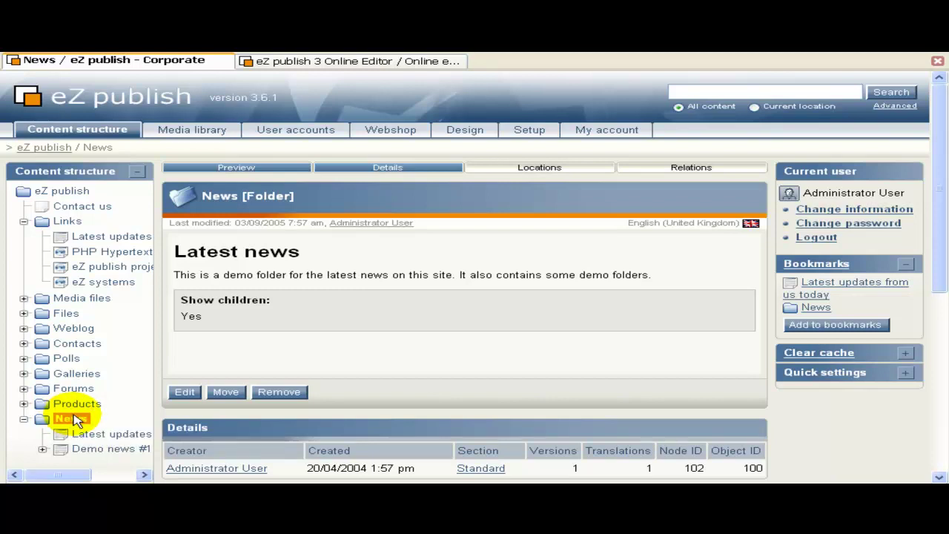
- Move the "Latest updates from us today" article from the Links folder to the News folder
click(60, 237)
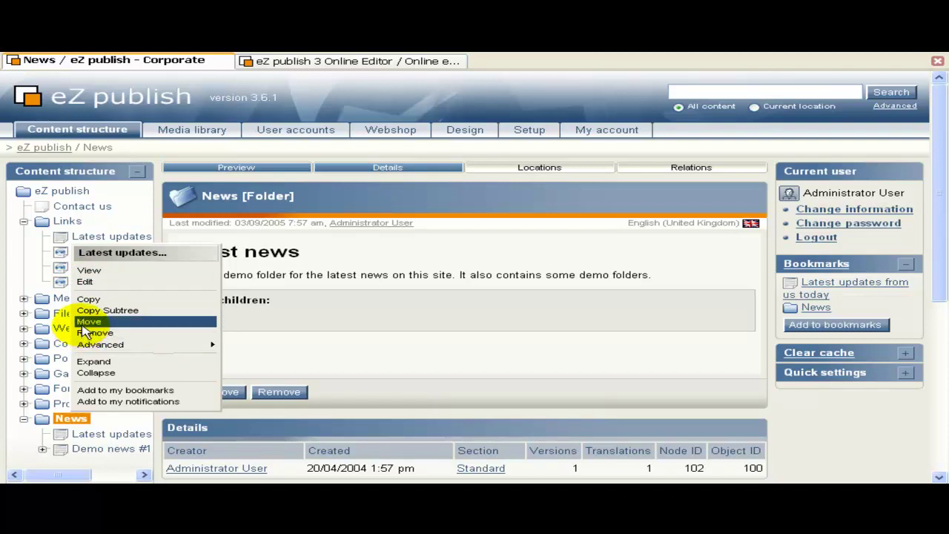
click(87, 324)
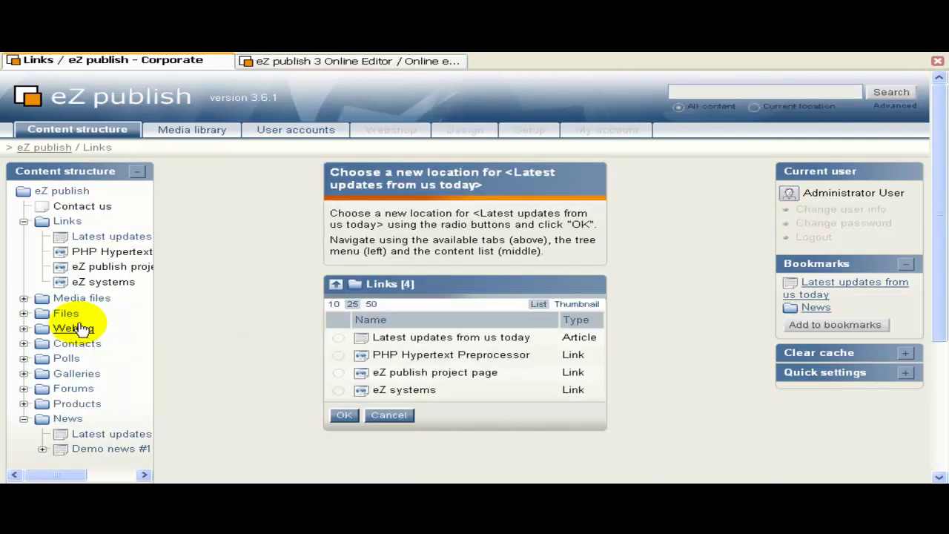
click(336, 286)
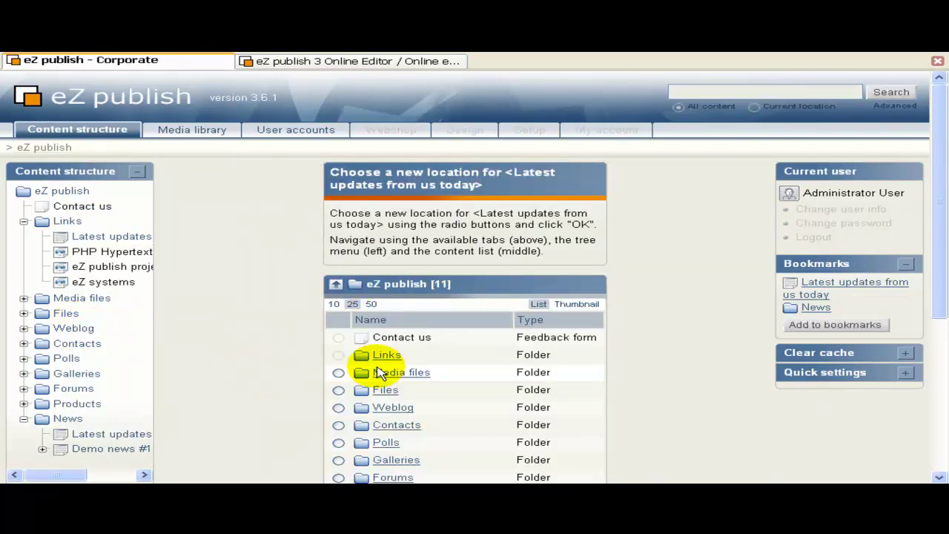
scroll(370, 378, down, 3)
click(338, 432)
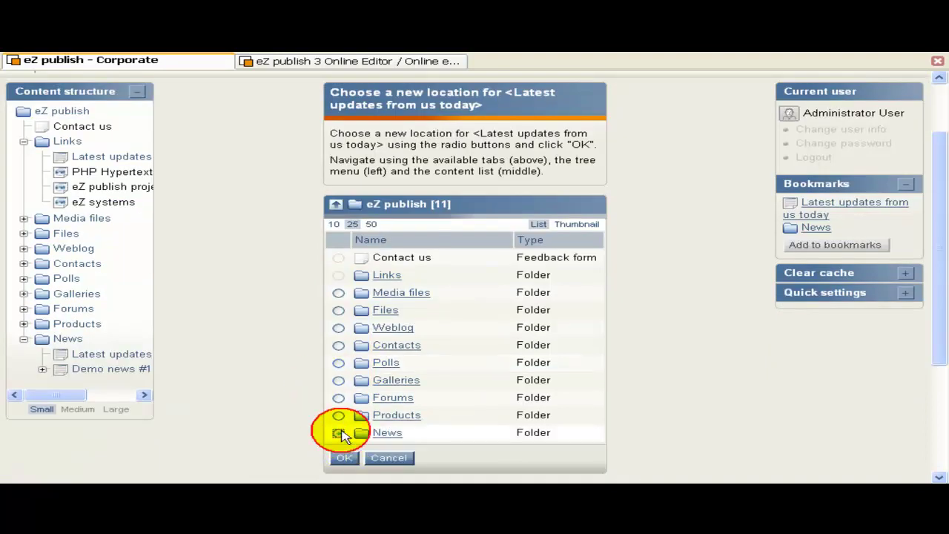
click(345, 458)
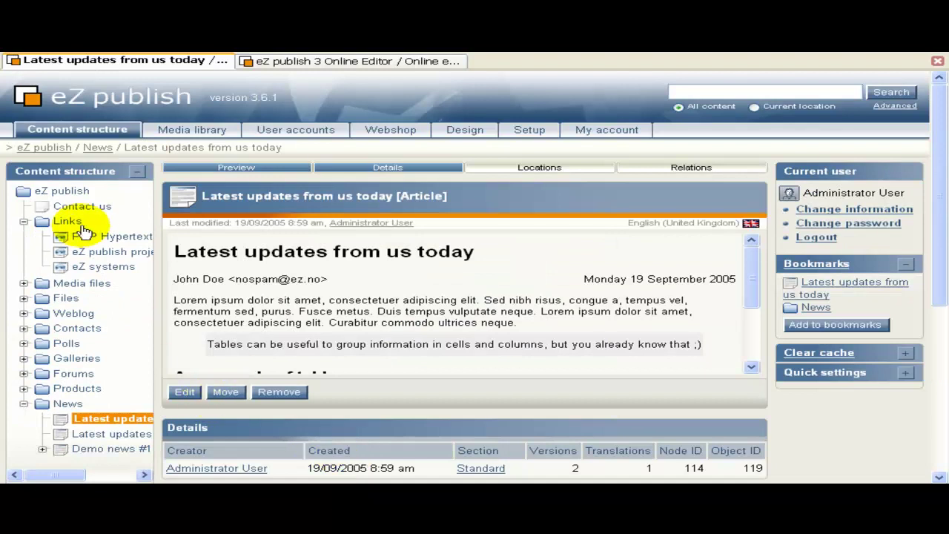
- Hide the first "Latest updates from us today" article under News and open the second article of the same name
right_click(65, 425)
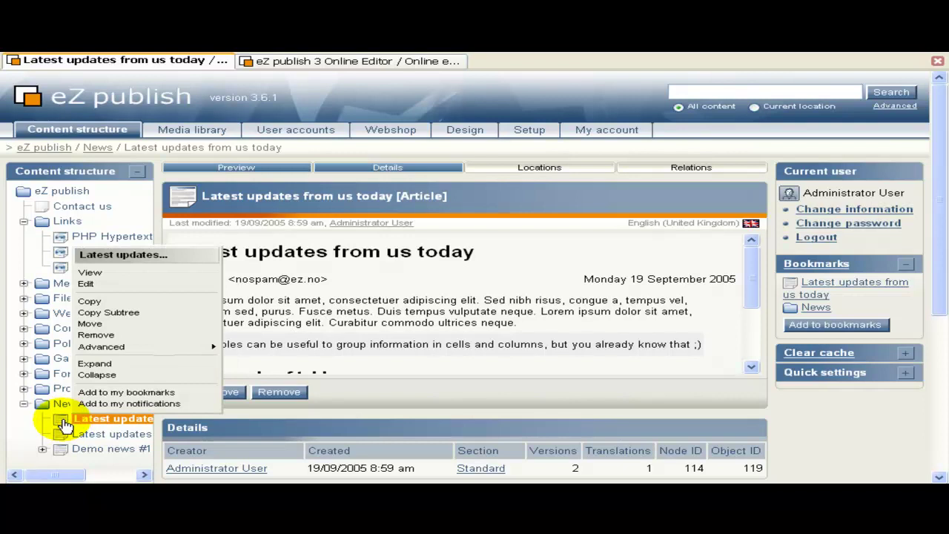
mouse_move(117, 349)
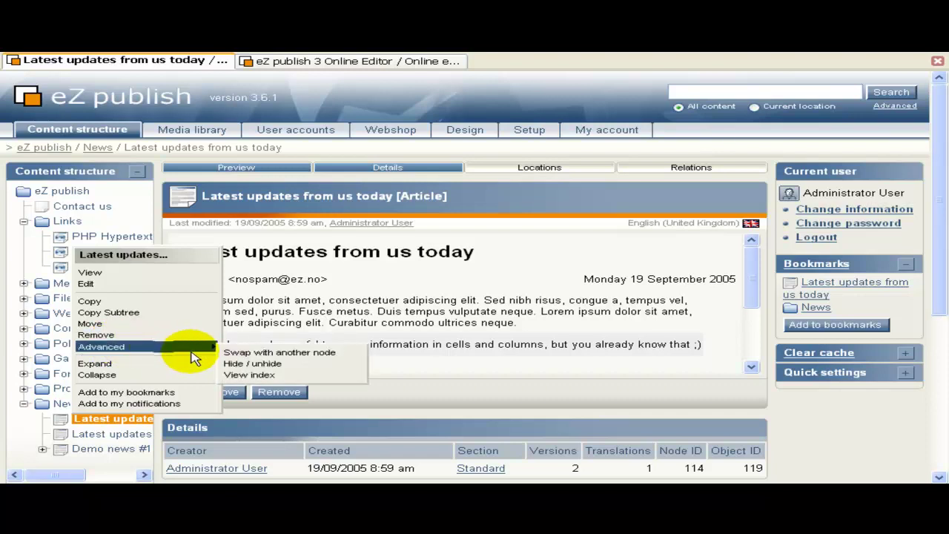
click(240, 365)
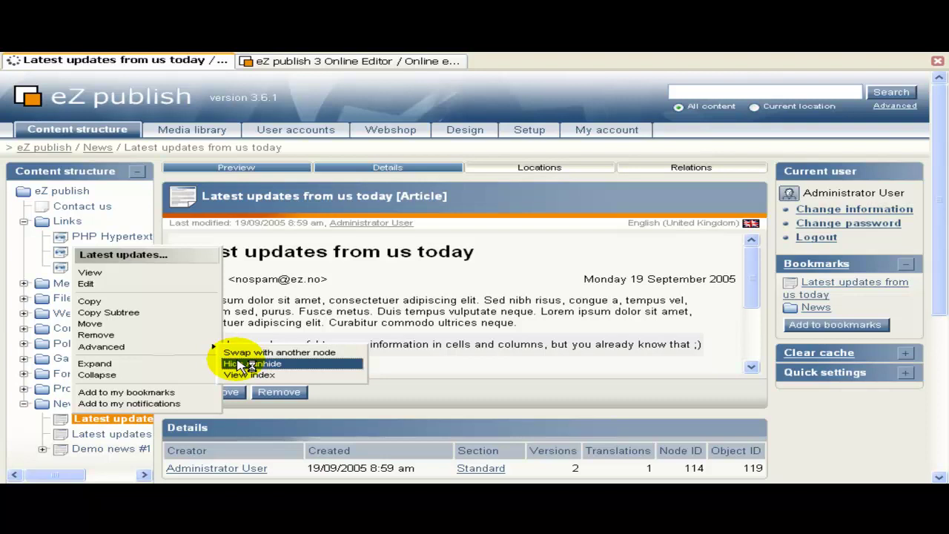
click(100, 435)
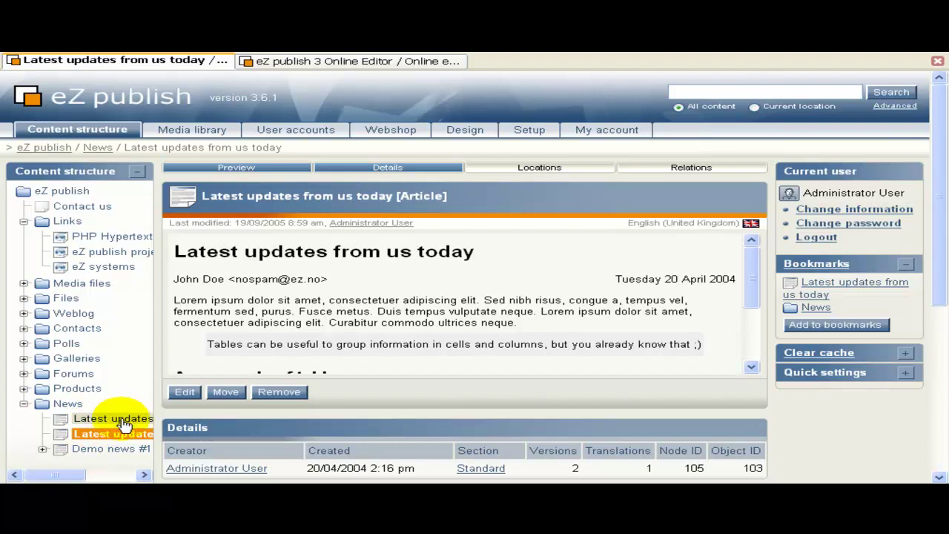
- Unhide the first "Latest updates from us today" article under News
mouse_move(90, 422)
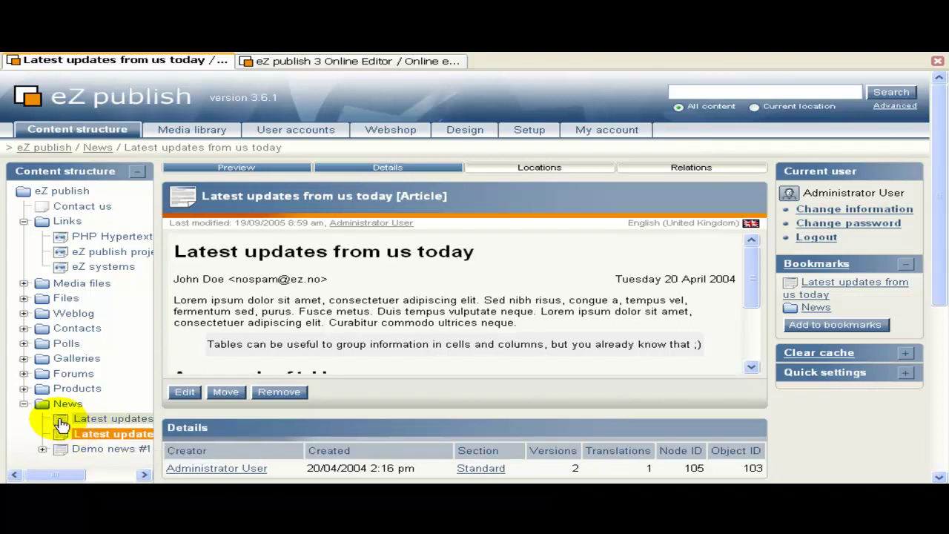
click(59, 419)
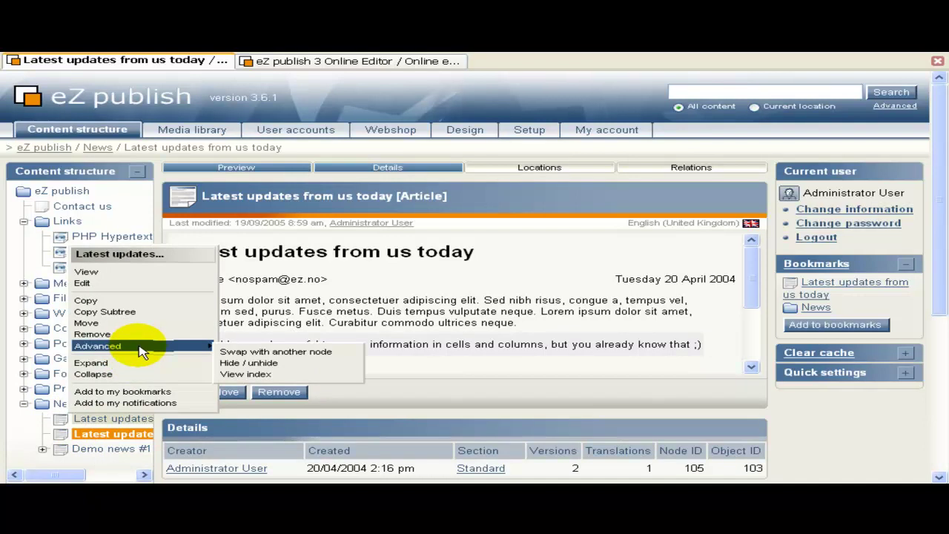
click(234, 362)
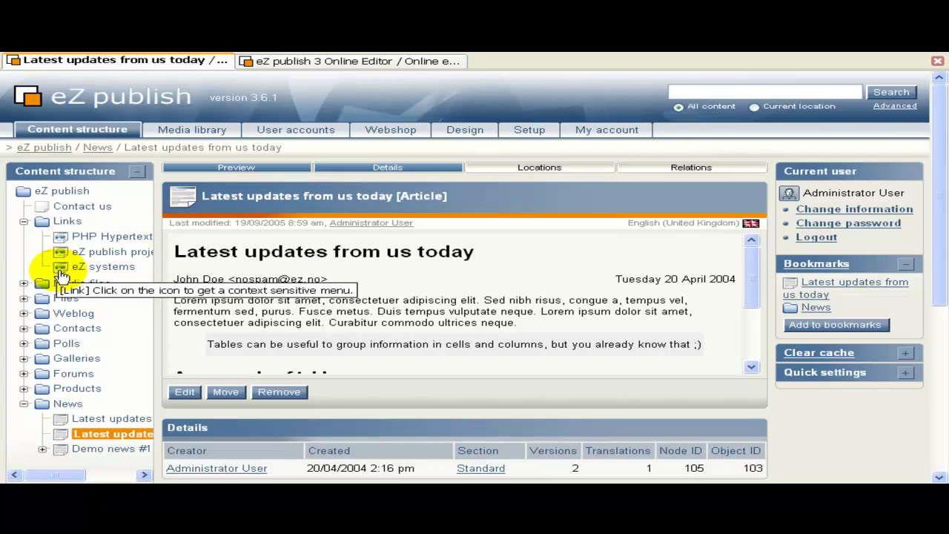
- Swap the first "Latest updates from us today" article under News with the "eZ systems" link in the Links folder
click(61, 419)
mouse_move(118, 347)
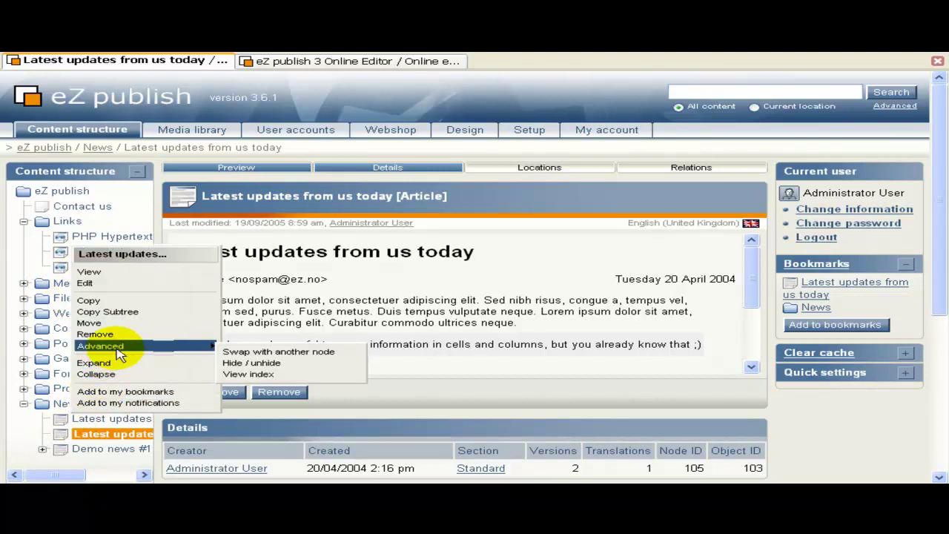
click(239, 352)
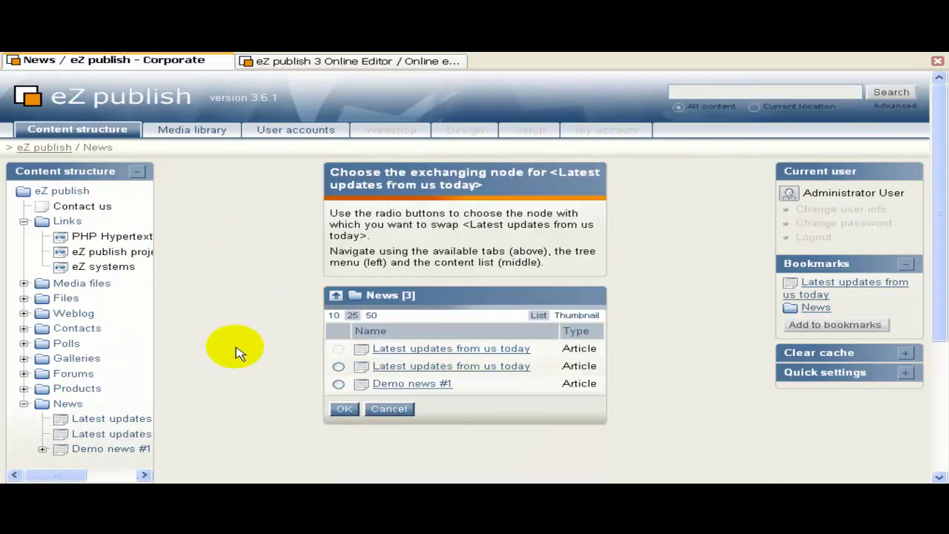
click(335, 297)
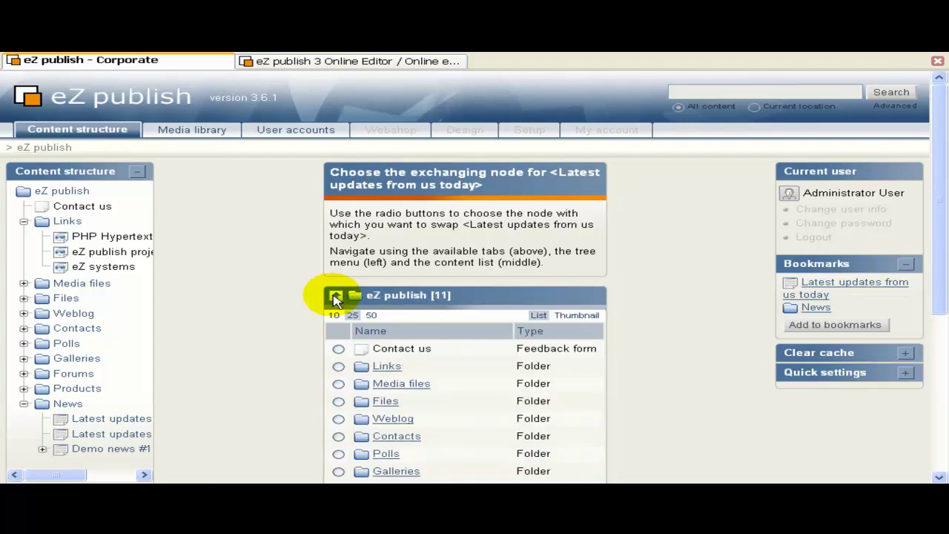
click(387, 366)
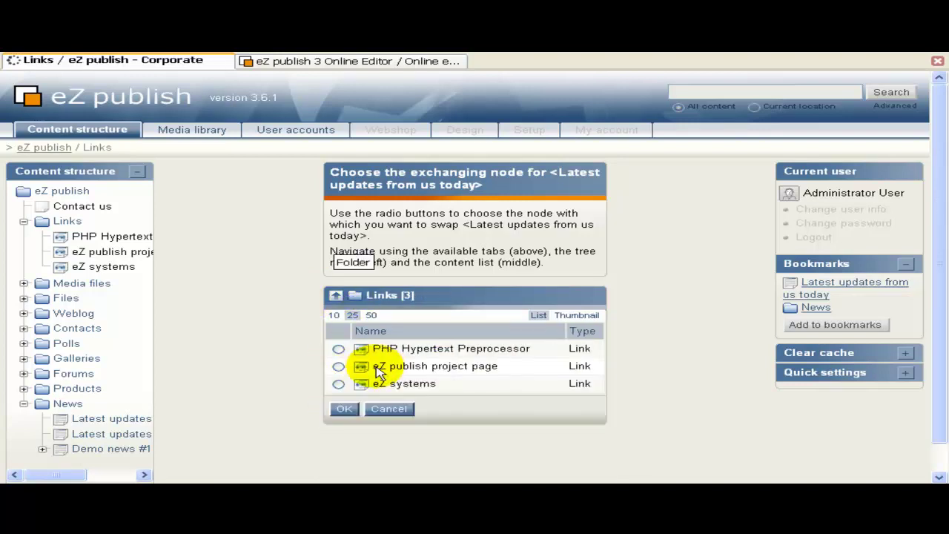
click(338, 384)
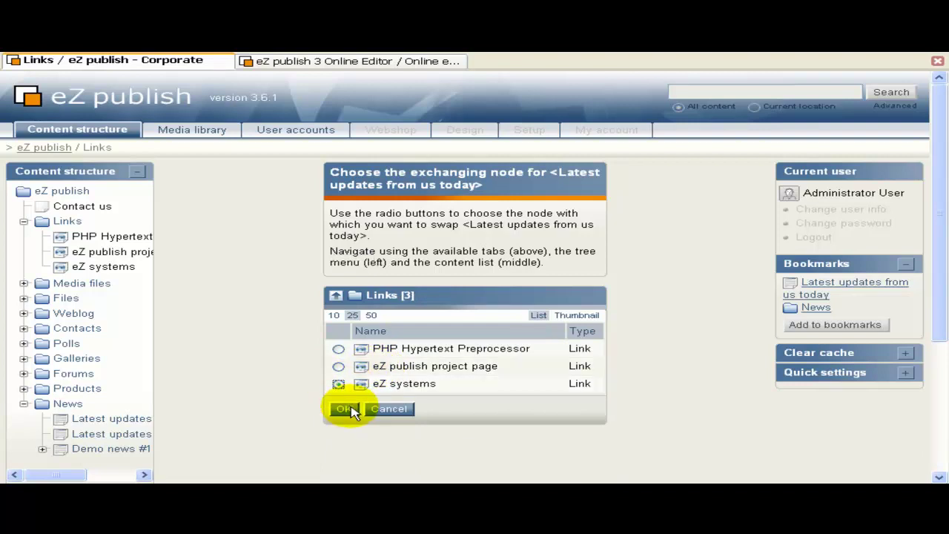
click(349, 410)
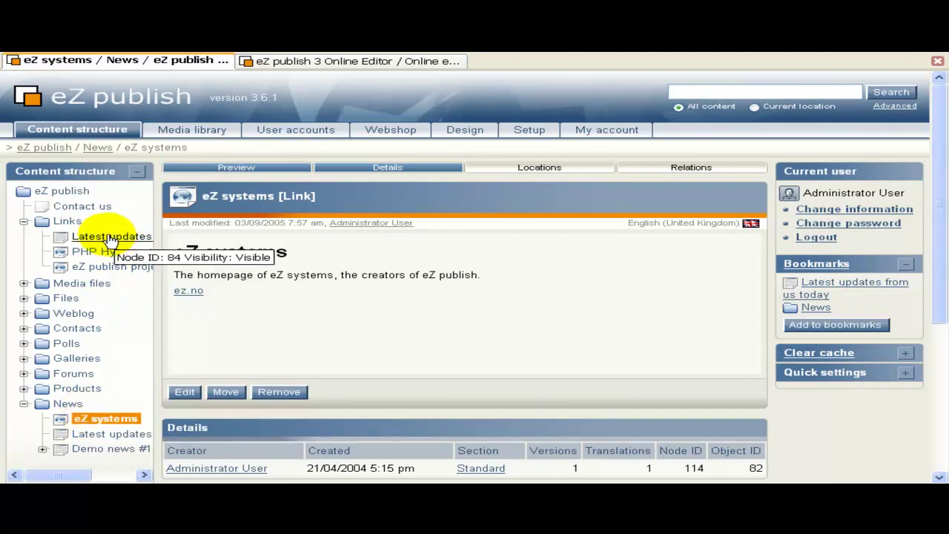
- Swap the "Latest updates from us today" article under Links with the "eZ systems" link in the News folder
click(58, 243)
mouse_move(126, 351)
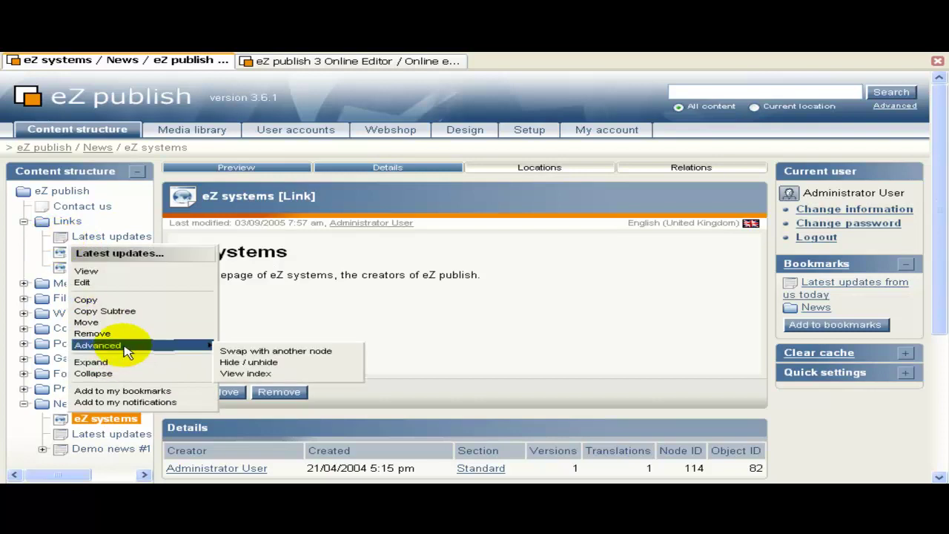
click(256, 351)
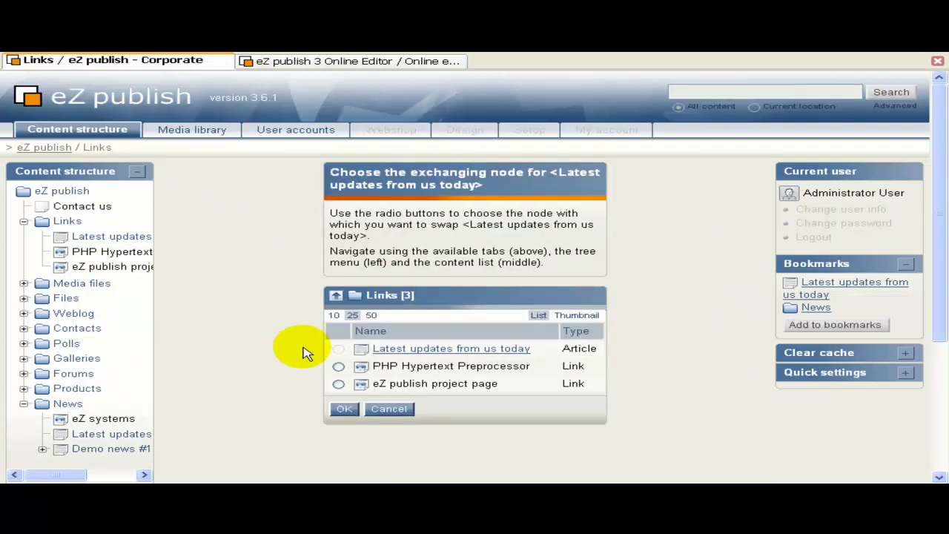
click(336, 297)
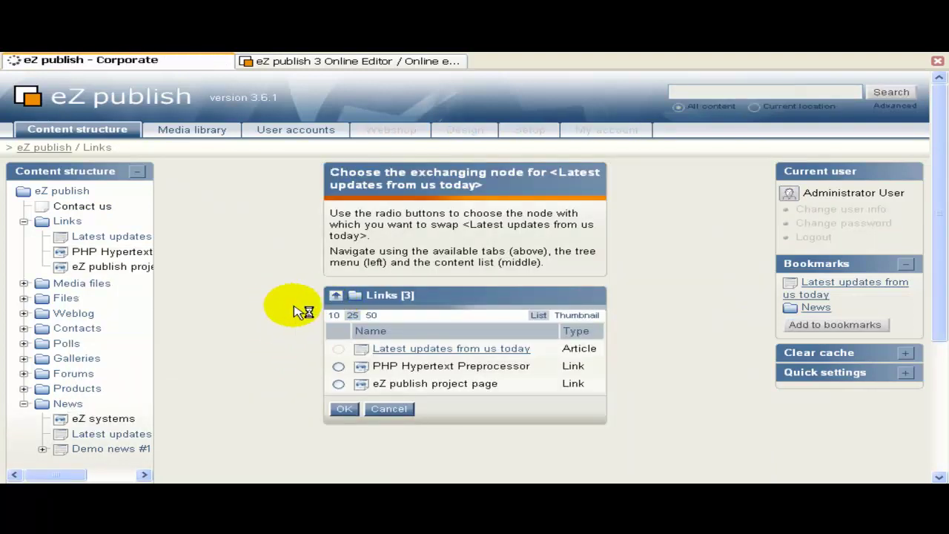
scroll(336, 329, down, 3)
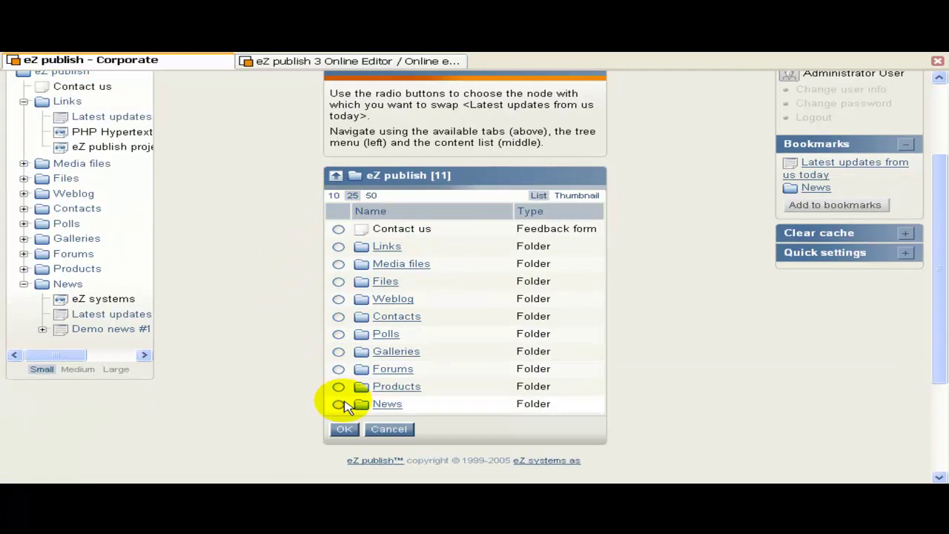
click(387, 405)
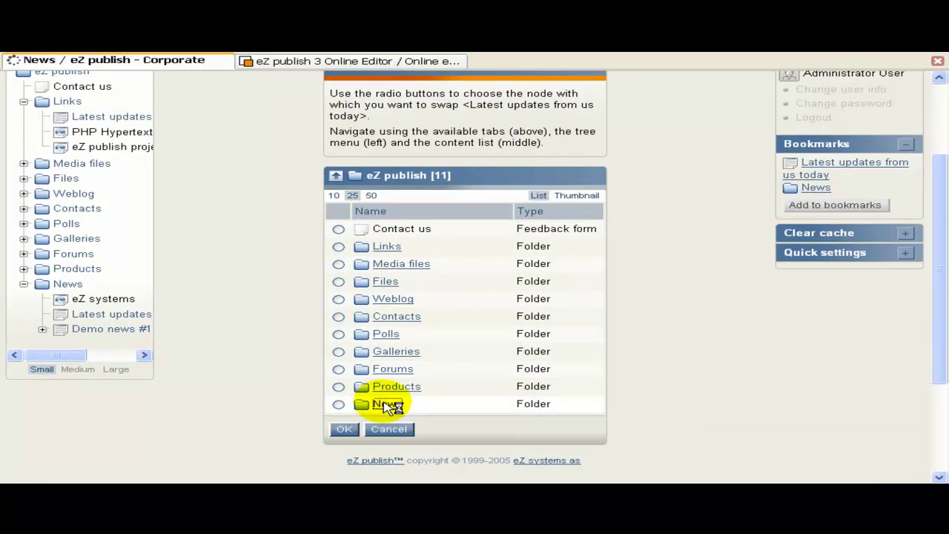
click(338, 348)
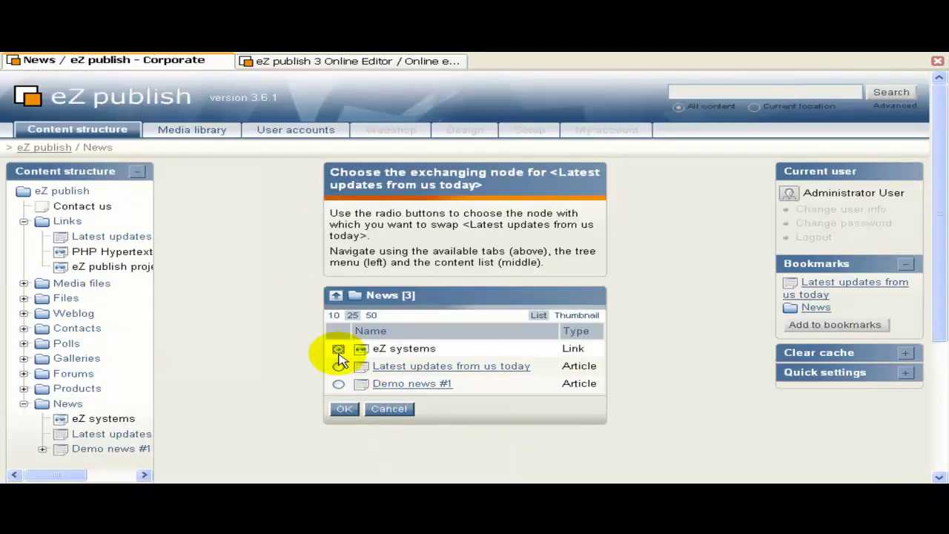
click(343, 410)
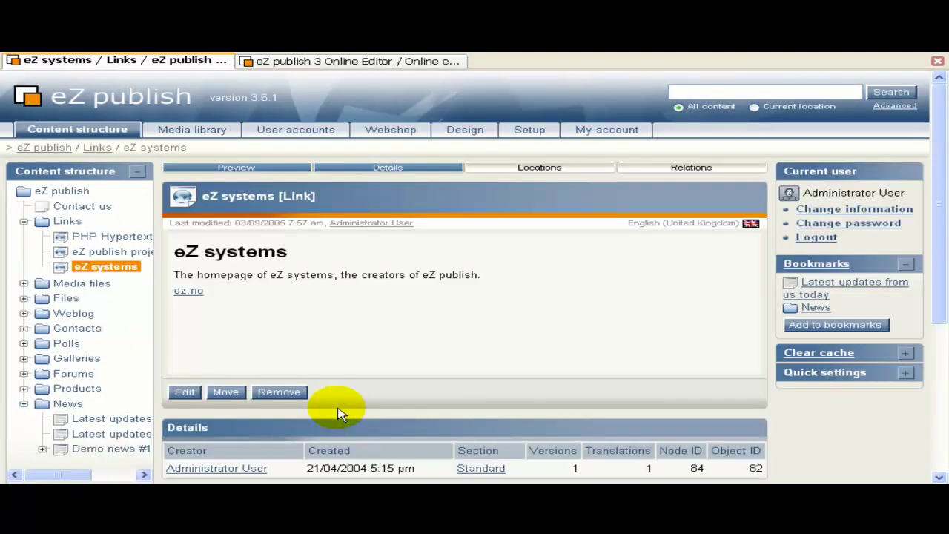
- Try to expand the first "Latest updates from us today" article under News in the content tree
scroll(81, 293, down, 2)
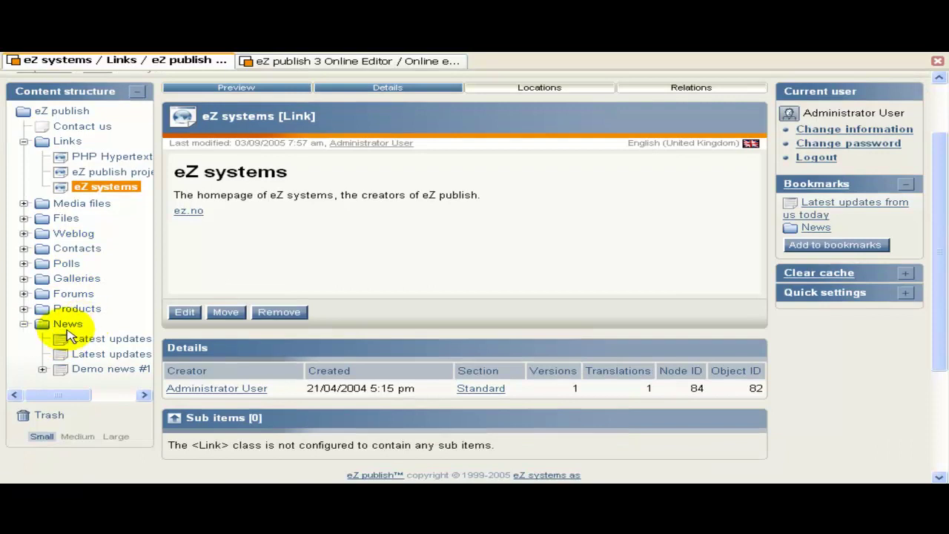
right_click(60, 338)
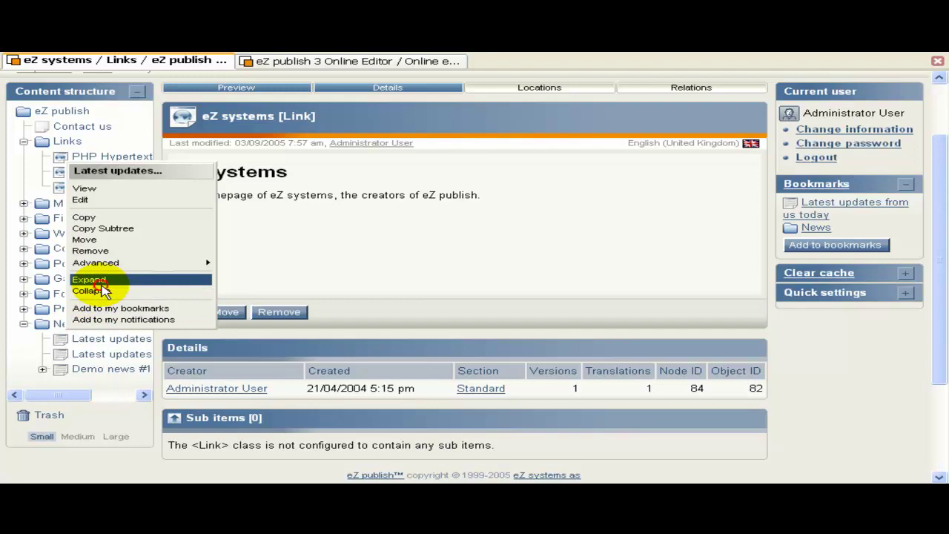
click(102, 285)
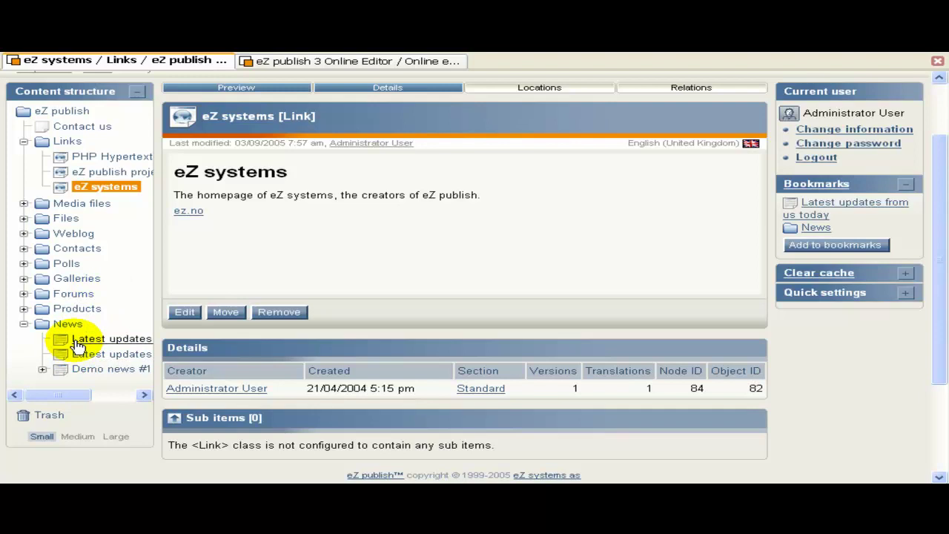
- Expand and collapse the Products folder in the content tree, through its context actions and directly in the tree
right_click(41, 316)
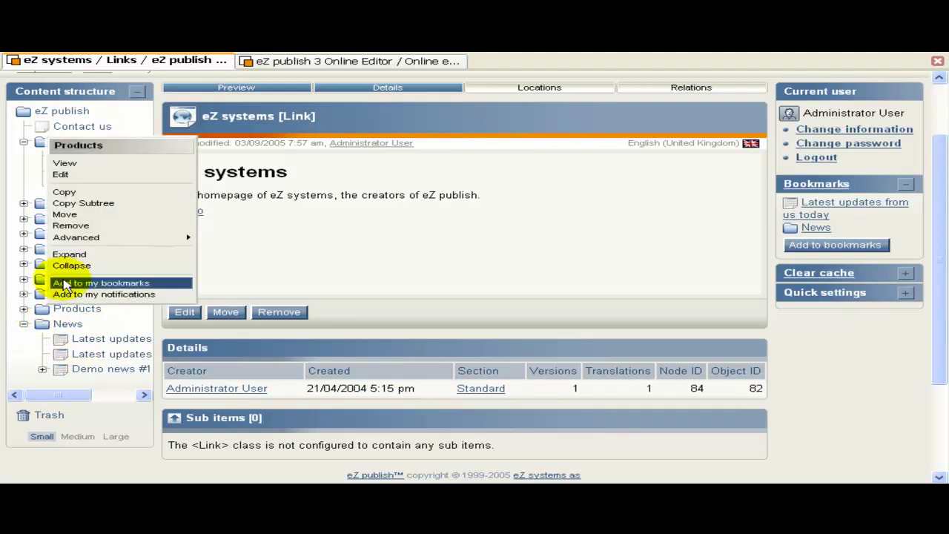
click(67, 253)
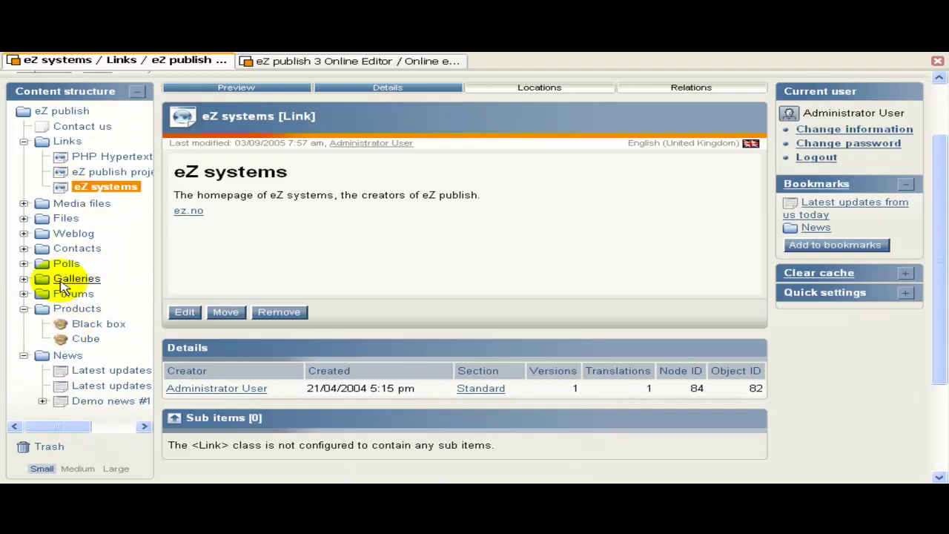
right_click(45, 315)
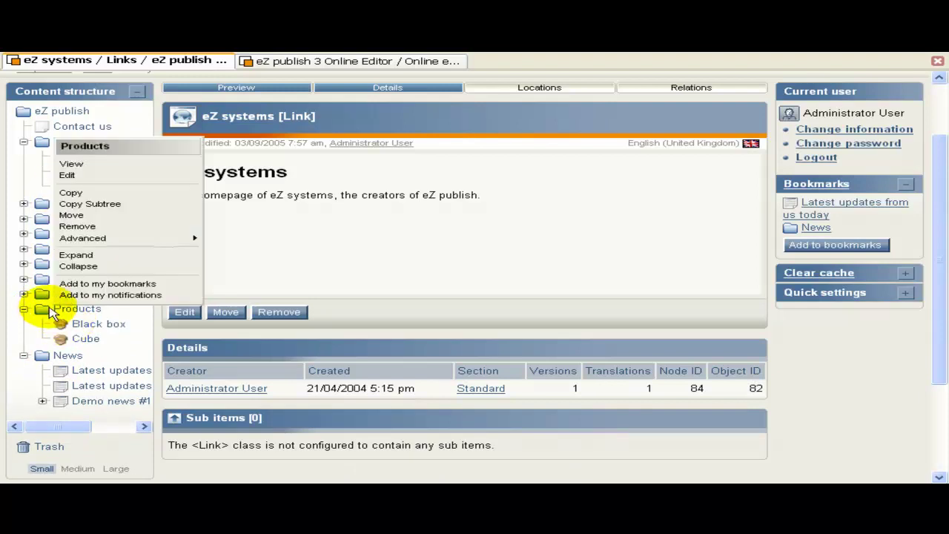
click(77, 268)
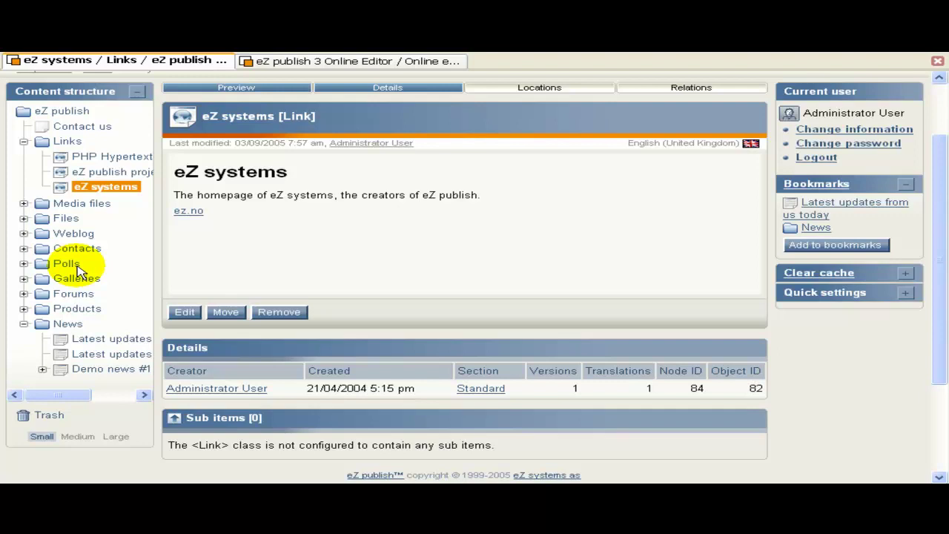
click(25, 310)
click(25, 310)
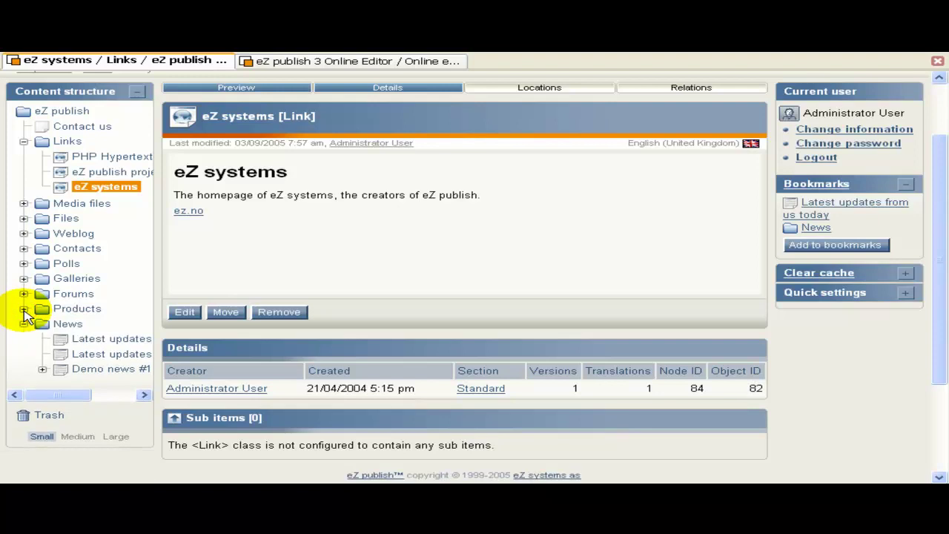
- Add the first "Latest updates from us today" article under News to the bookmarks
click(58, 344)
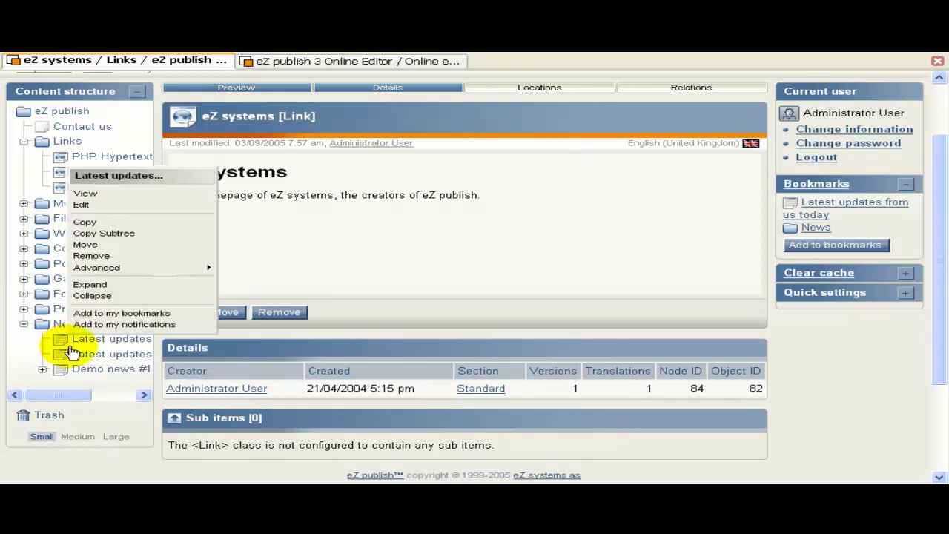
click(107, 315)
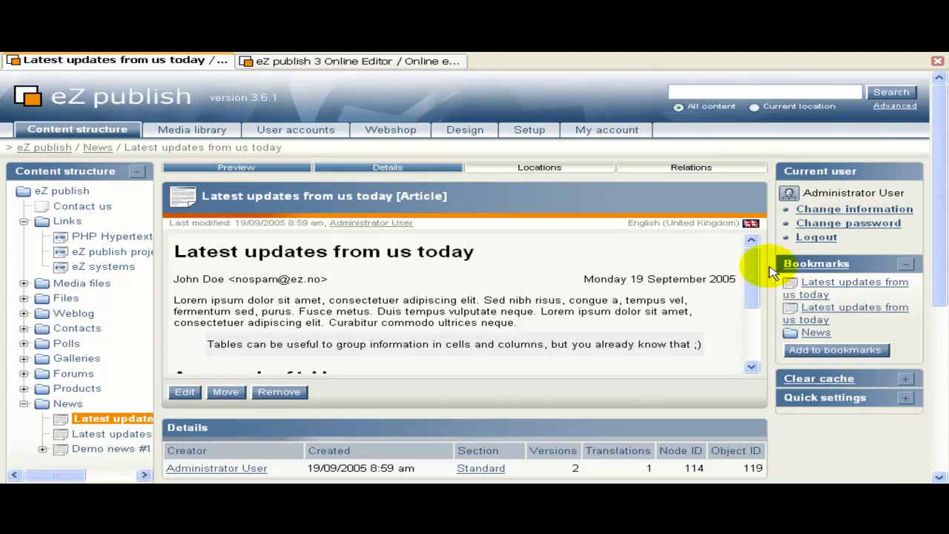
- Remove the topmost "Latest updates from us today" bookmark and add the "eZ systems" link under Links to the bookmarks
click(792, 288)
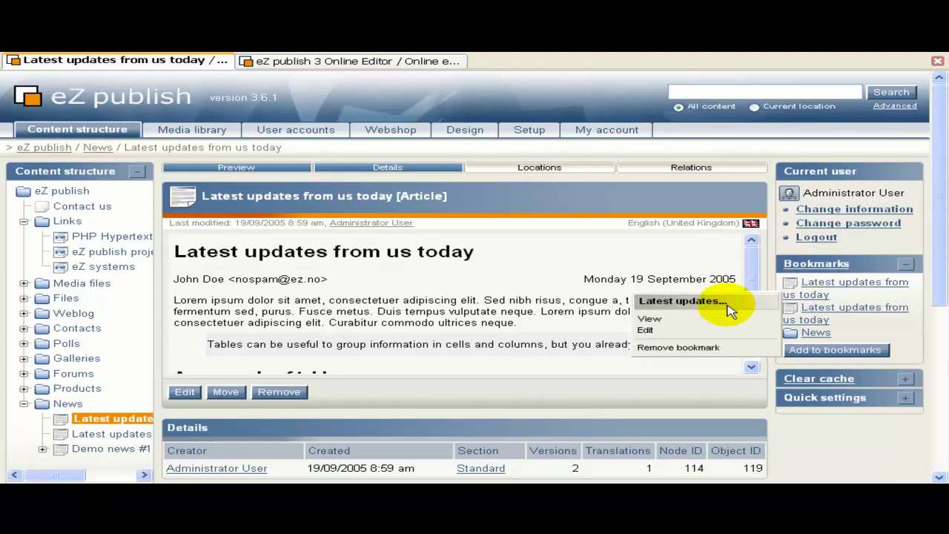
click(711, 348)
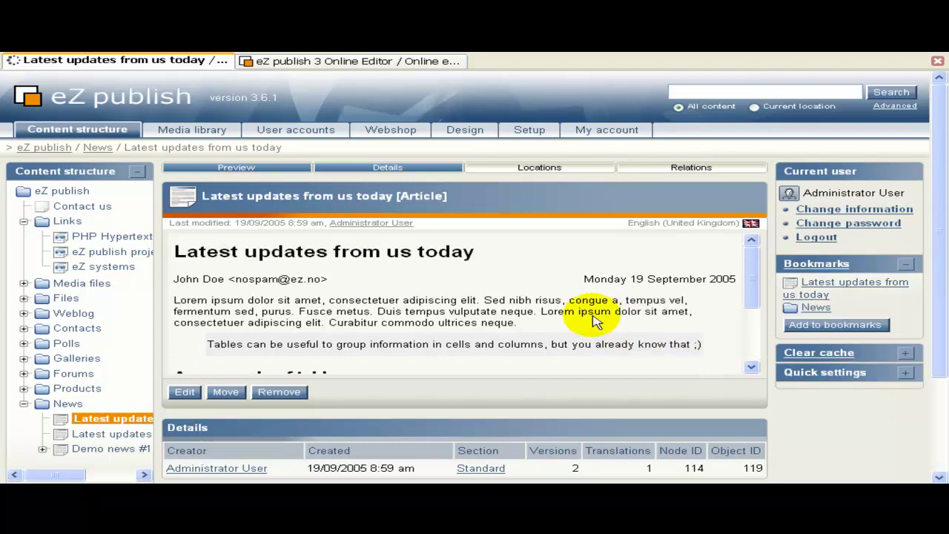
click(61, 272)
click(95, 424)
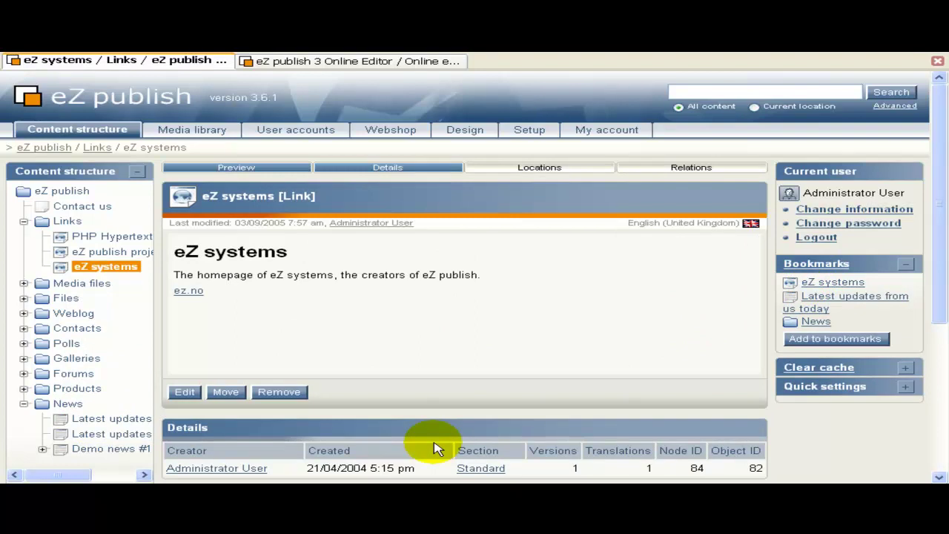
- Try to add the second "Latest updates from us today" article under News to the notifications
click(61, 435)
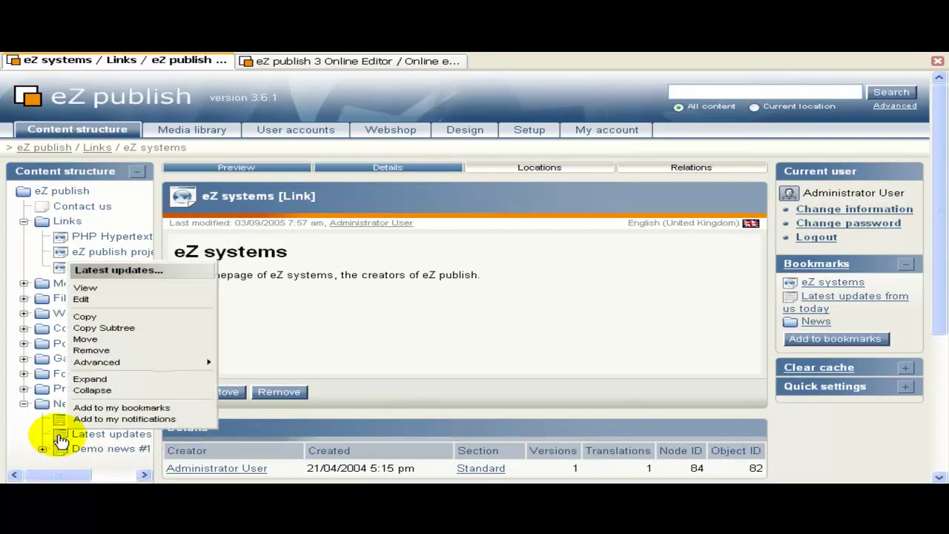
click(107, 420)
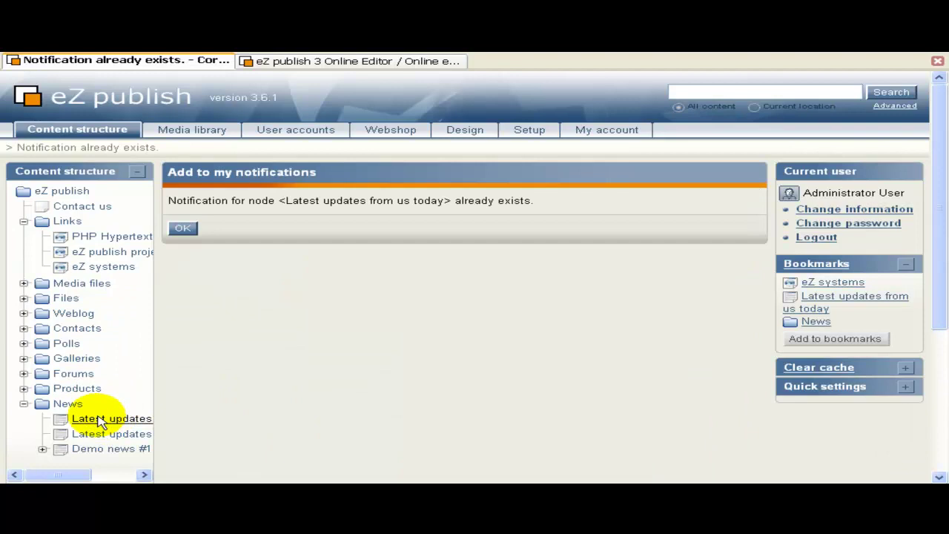
click(184, 229)
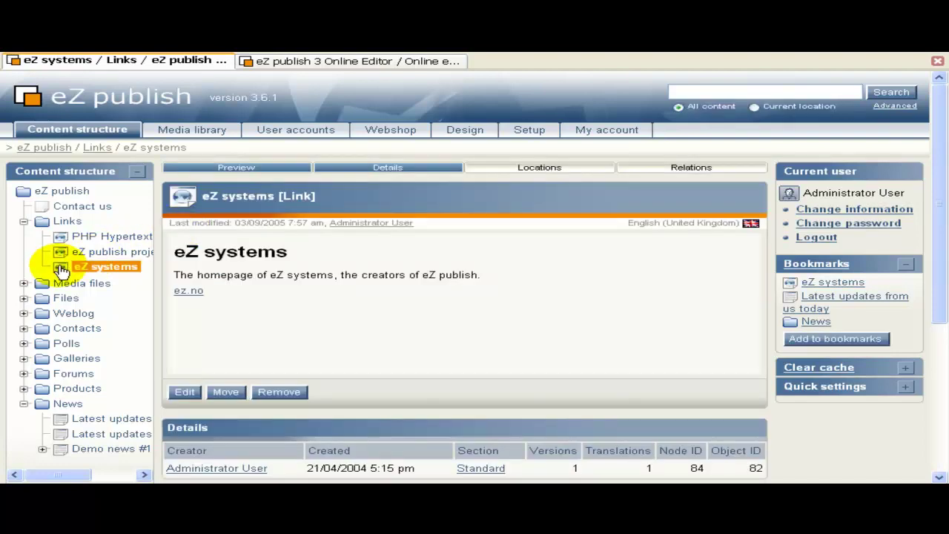
- Add the "eZ systems" link under Links to the notifications and return to its content view
click(72, 269)
click(119, 430)
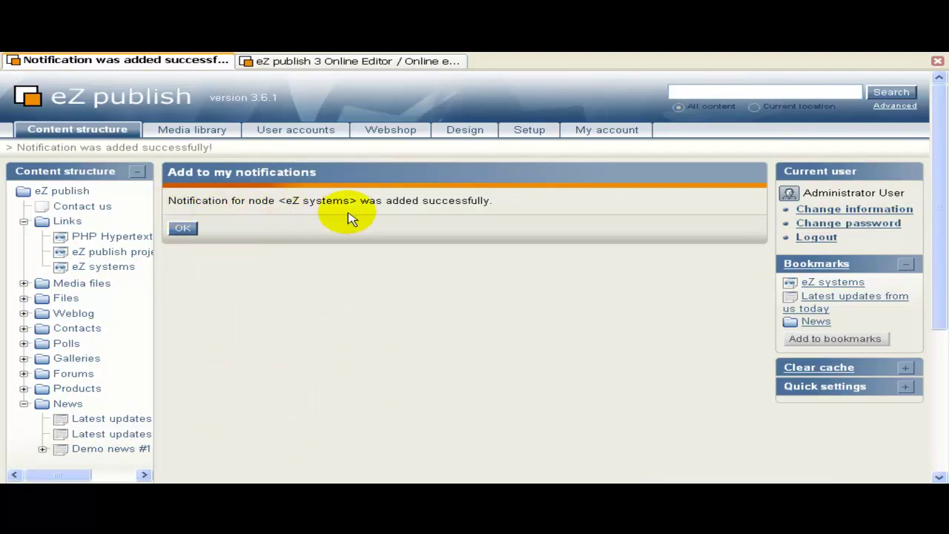
click(183, 230)
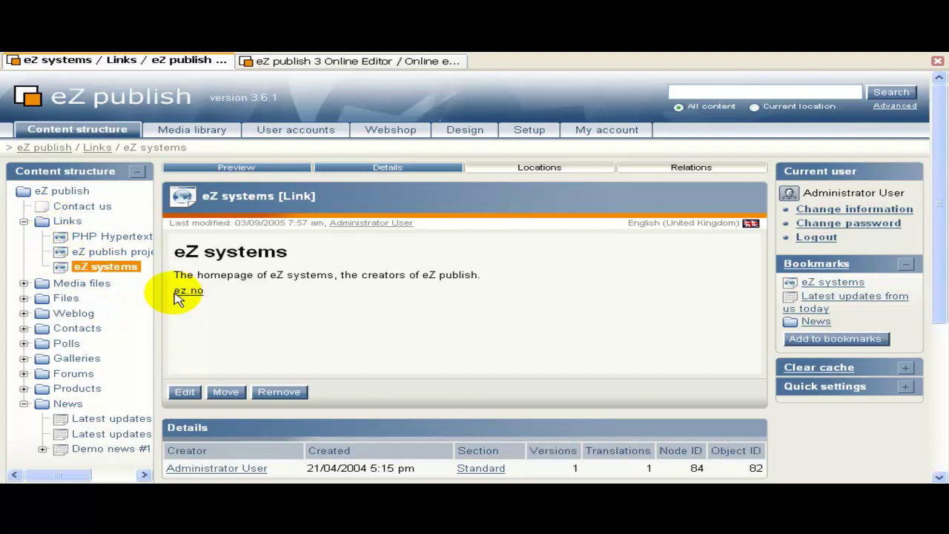
- Open the context-sensitive actions of the "eZ systems" link in the content tree
scroll(178, 315, down, 1)
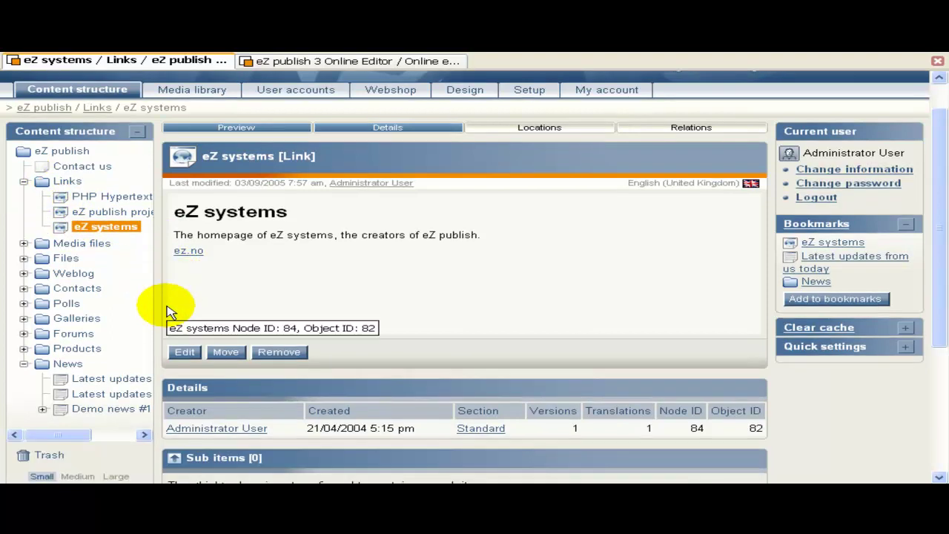
right_click(59, 232)
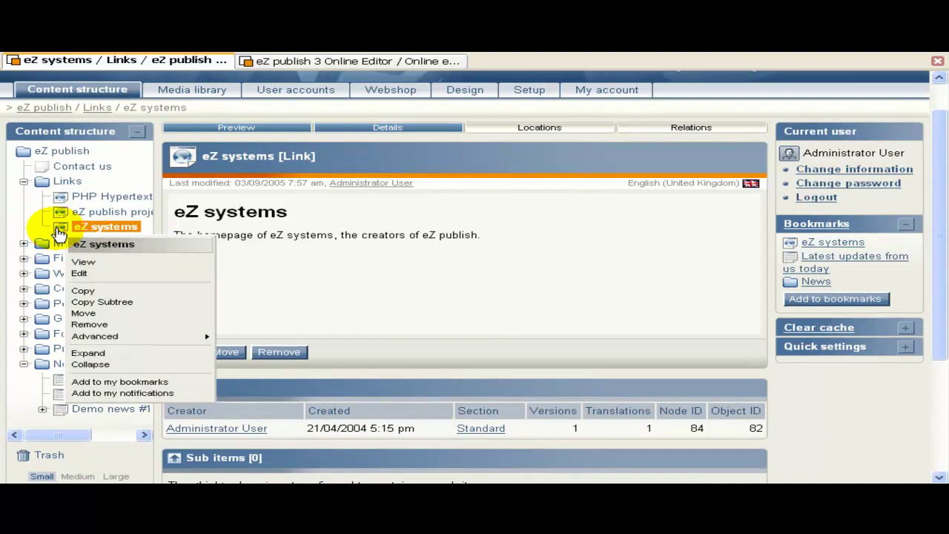